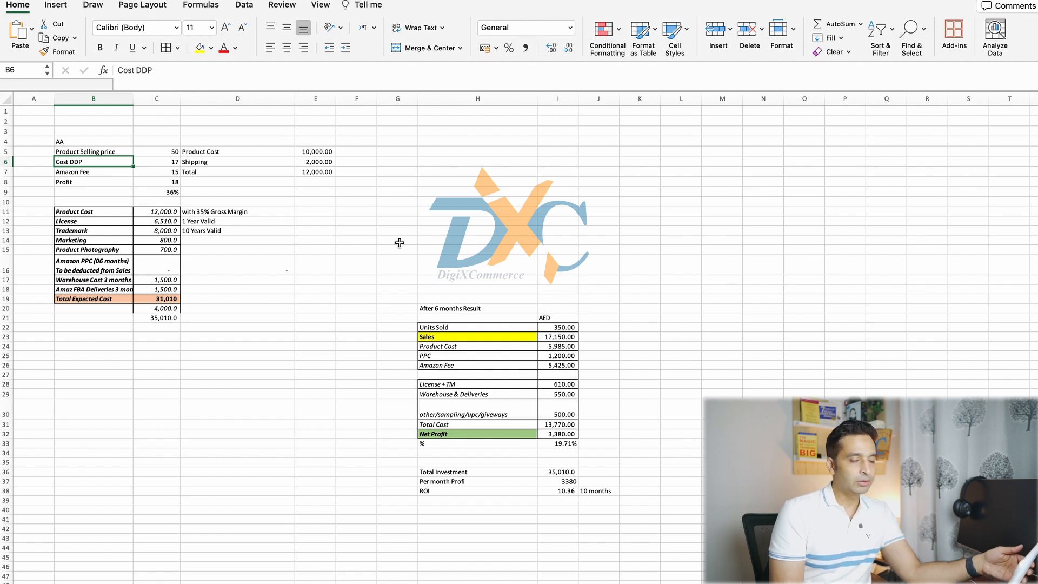
Step: Rename the "Cost DDP" label in B6 to "DDP Cost"
{"action": "type", "text": "DDP Cost"}
{"action": "key", "text": "Return"}
{"action": "key", "text": "Up"}
{"action": "key", "text": "Right"}
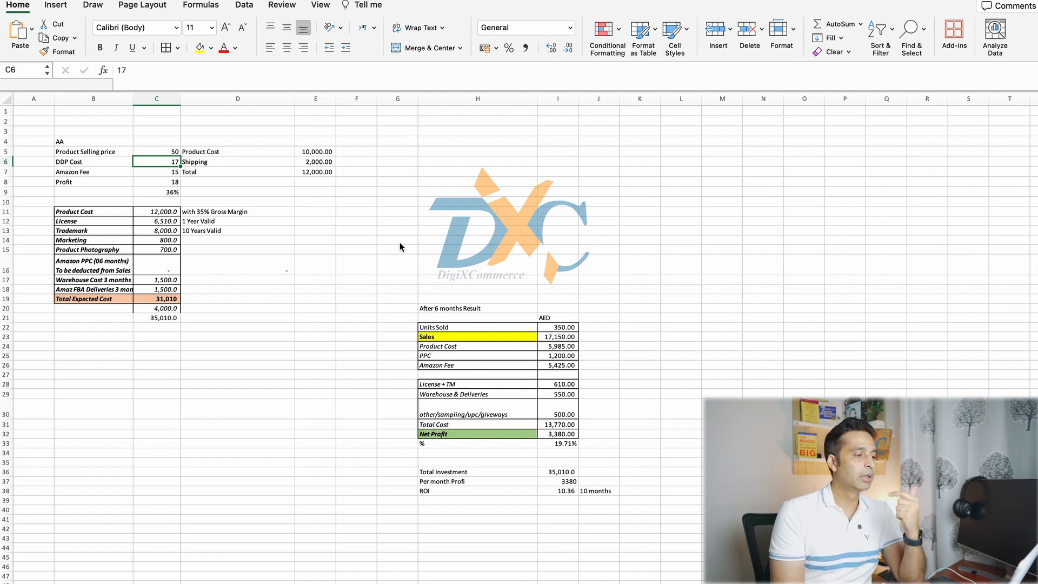
Step: Calculate the product cost per unit in F5 with the formula =E5/1000
{"action": "key", "text": "Up"}
{"action": "key", "text": "Right"}
{"action": "key", "text": "Right"}
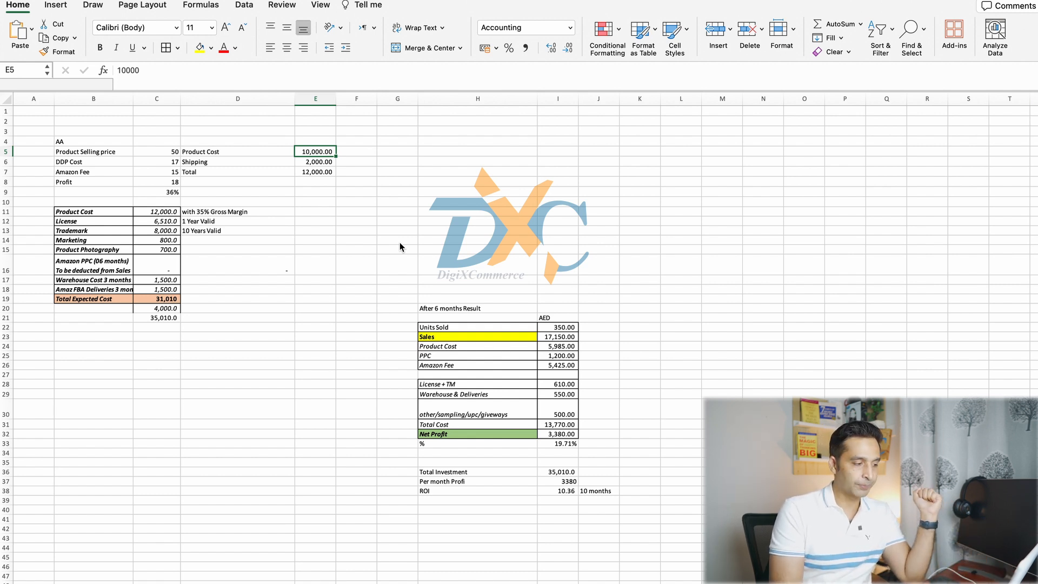
{"action": "key", "text": "Right"}
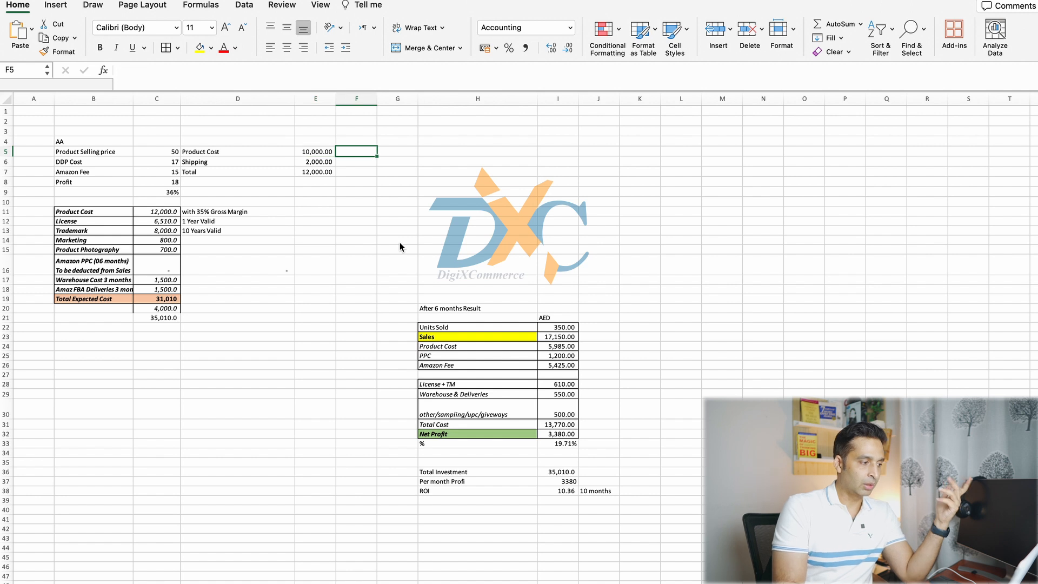
{"action": "type", "text": "="}
{"action": "key", "text": "Left"}
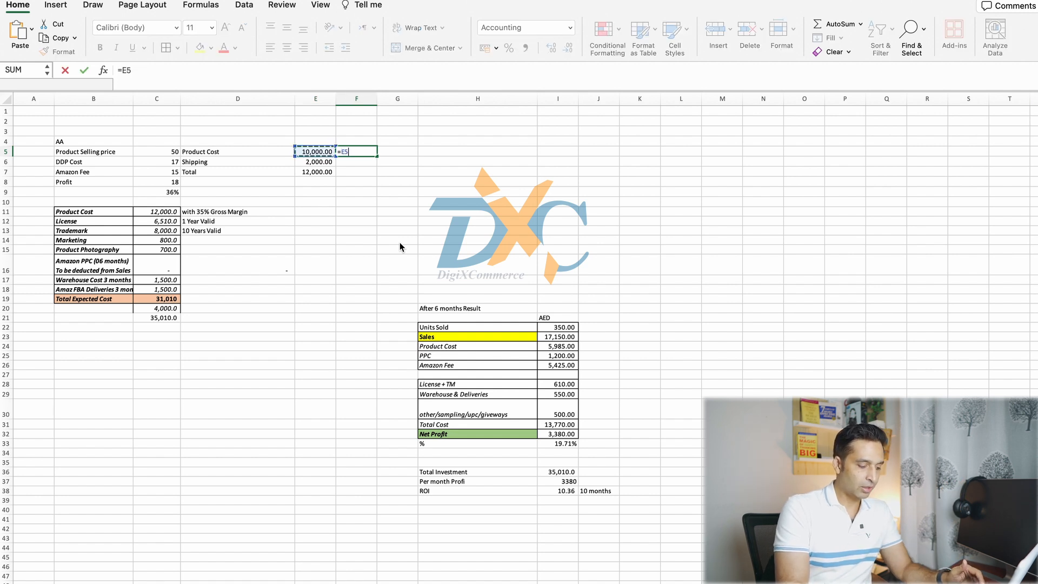
{"action": "type", "text": "/1000"}
{"action": "key", "text": "Return"}
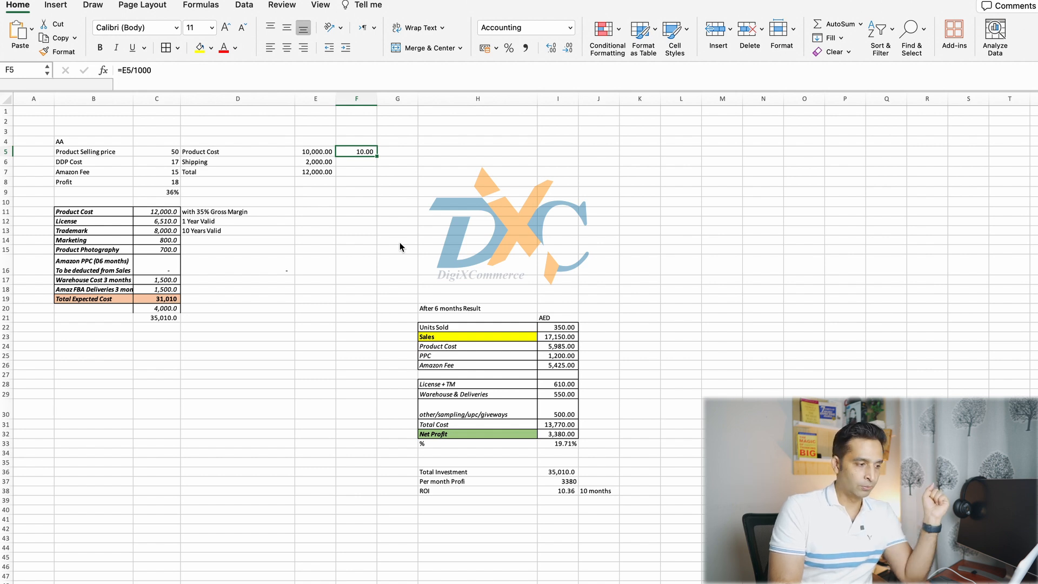
Step: Calculate the shipping cost per unit in F6 with the formula =E6/1000
{"action": "key", "text": "Down"}
{"action": "type", "text": "="}
{"action": "key", "text": "Left"}
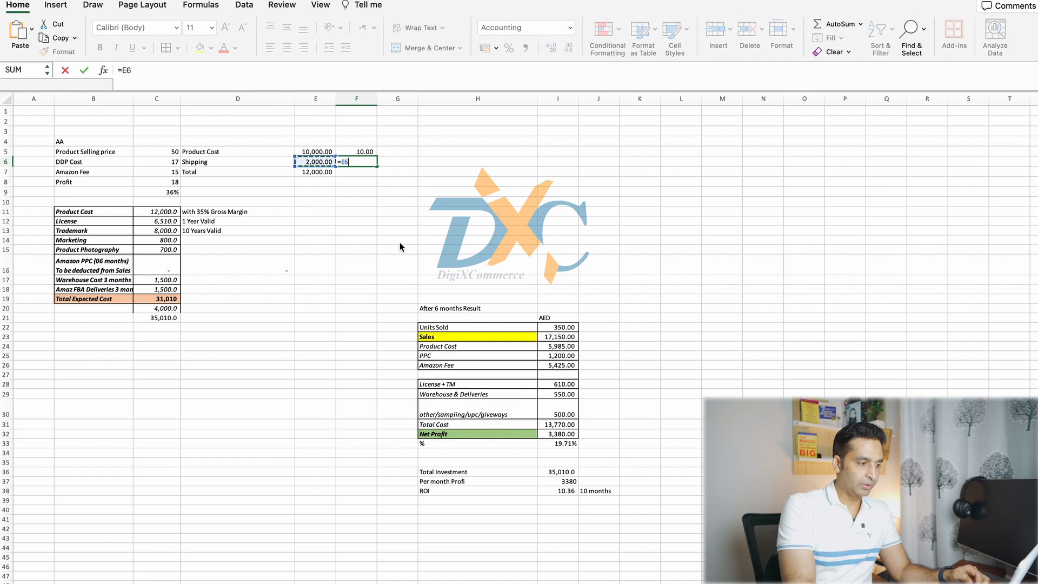
{"action": "type", "text": "/1000"}
{"action": "key", "text": "Return"}
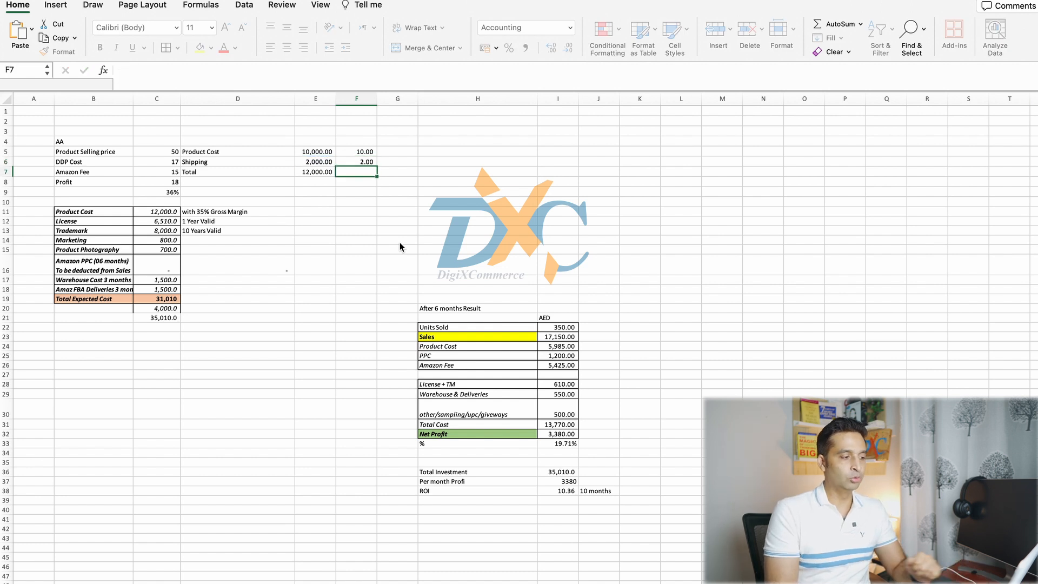
{"action": "key", "text": "Up"}
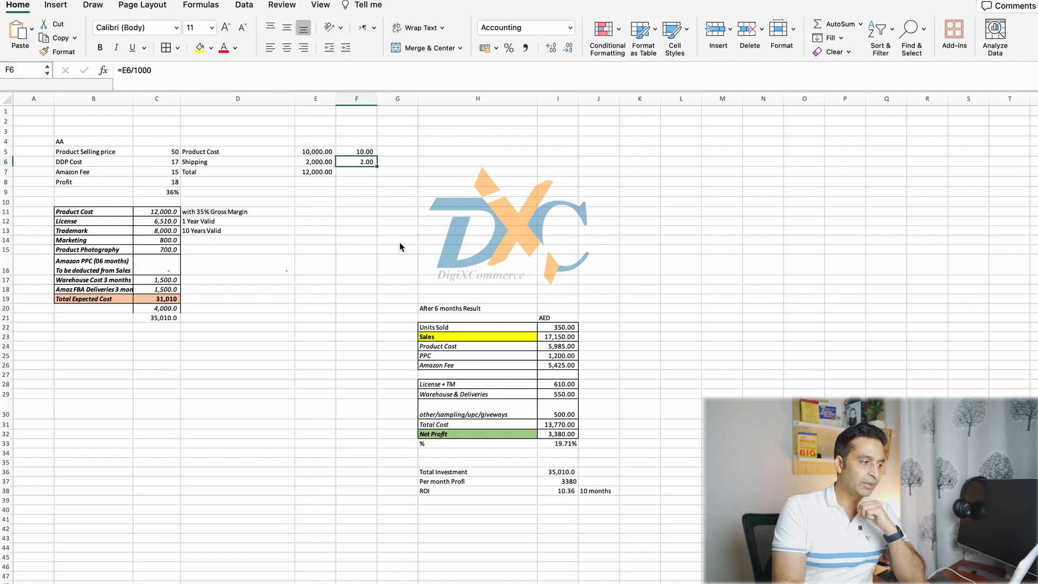
{"action": "key", "text": "Up"}
{"action": "key", "text": "Down"}
{"action": "key", "text": "Left"}
{"action": "key", "text": "Left"}
{"action": "key", "text": "Left"}
{"action": "key", "text": "Left"}
{"action": "key", "text": "Left"}
{"action": "key", "text": "Right"}
{"action": "key", "text": "Right"}
{"action": "key", "text": "Right"}
{"action": "key", "text": "Right"}
{"action": "key", "text": "Right"}
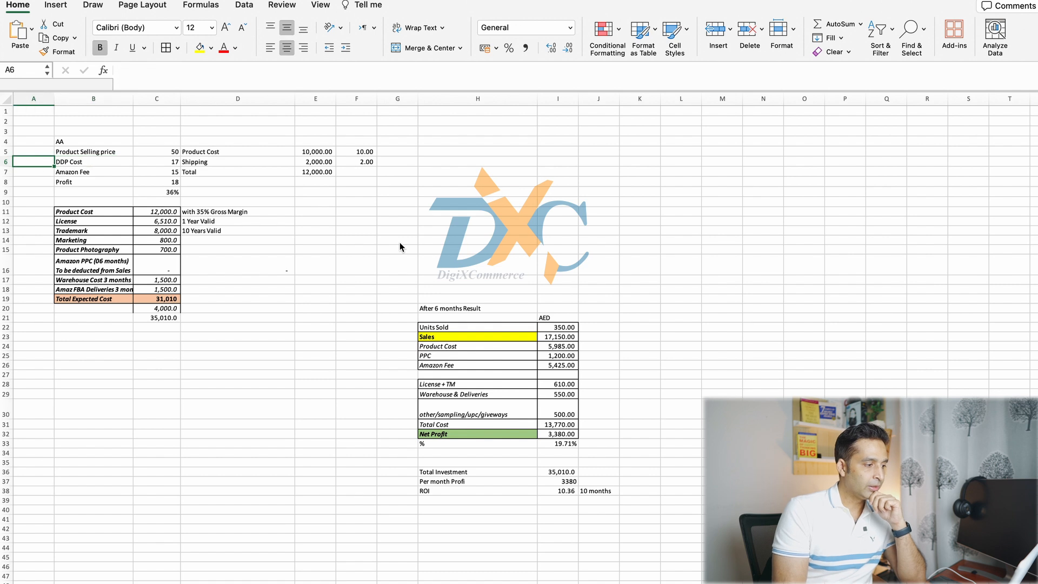
Step: Replace the formula for the product cost per unit in F5 with the value 15
{"action": "key", "text": "Up"}
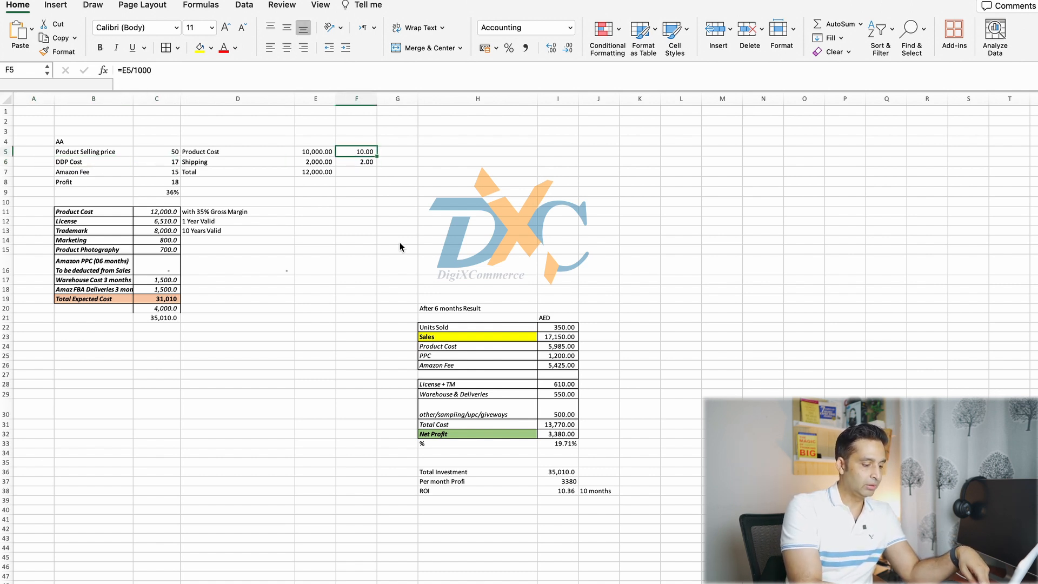
{"action": "type", "text": "15"}
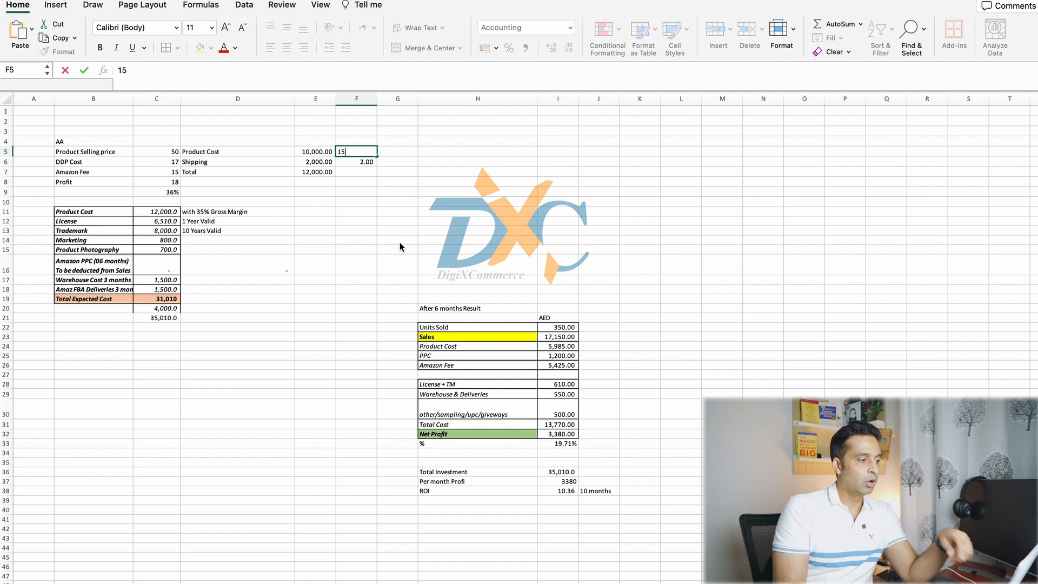
{"action": "key", "text": "Return"}
Step: Add the shipping and product cost per unit in F7 with the formula =F6+F5
{"action": "key", "text": "Left"}
{"action": "key", "text": "Right"}
{"action": "key", "text": "Down"}
{"action": "type", "text": "="}
{"action": "key", "text": "Up"}
{"action": "type", "text": "+"}
{"action": "key", "text": "Up"}
{"action": "key", "text": "Up"}
{"action": "key", "text": "Return"}
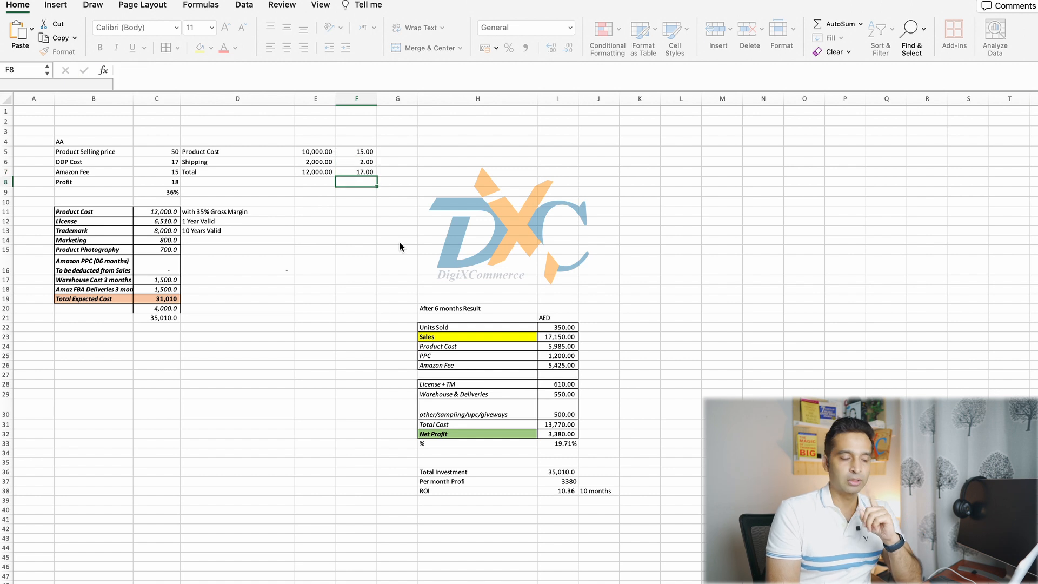
Step: Examine the DDP cost, Amazon fee and profit entries in the unit price breakdown
{"action": "key", "text": "Up"}
{"action": "key", "text": "Left"}
{"action": "key", "text": "Left"}
{"action": "key", "text": "Left"}
{"action": "key", "text": "Left"}
{"action": "key", "text": "Up"}
{"action": "key", "text": "Right"}
{"action": "key", "text": "Left"}
{"action": "key", "text": "Down"}
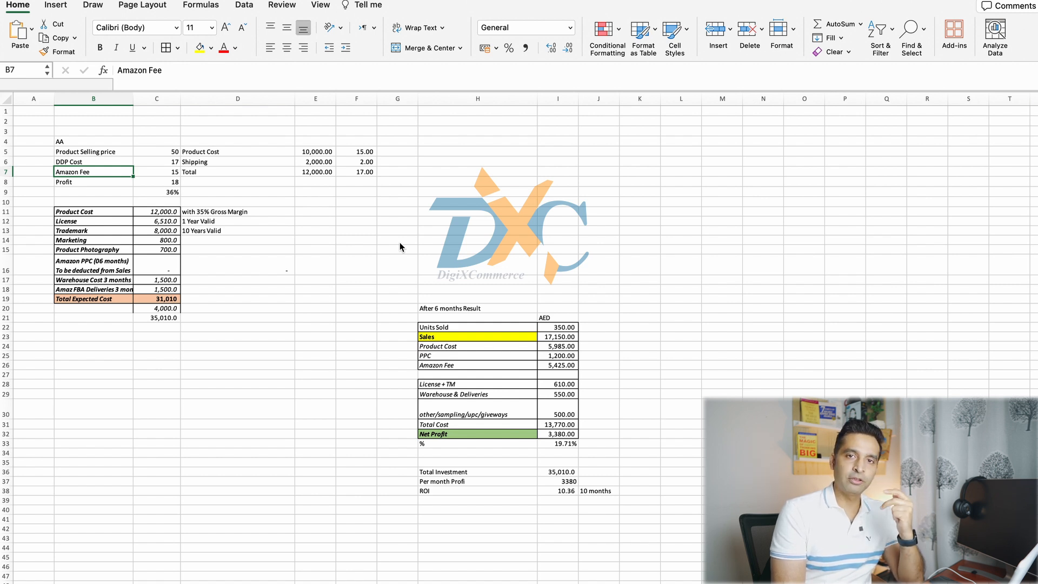
{"action": "key", "text": "Right"}
{"action": "key", "text": "Left"}
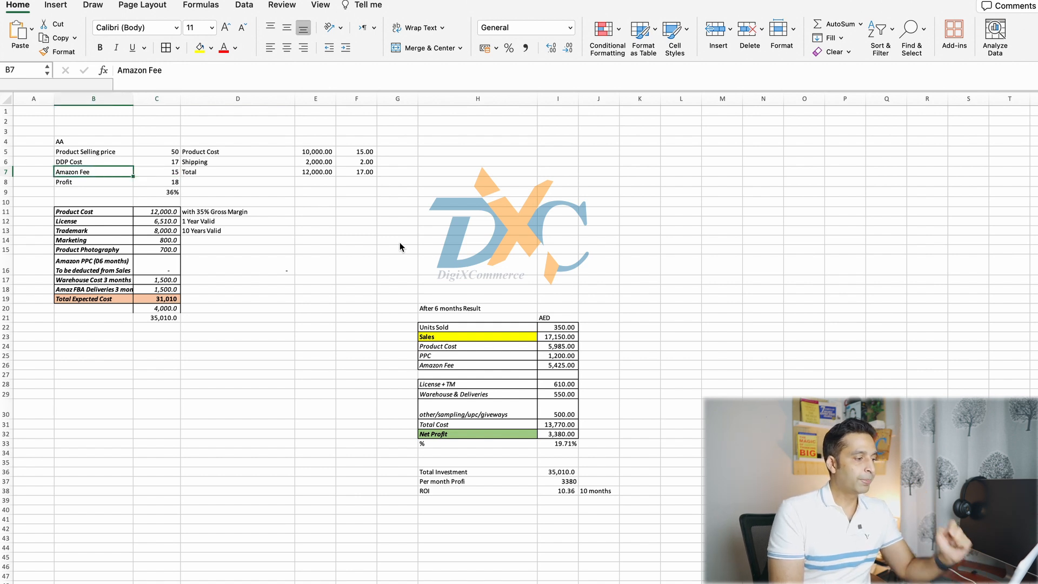
{"action": "key", "text": "Down"}
{"action": "key", "text": "Right"}
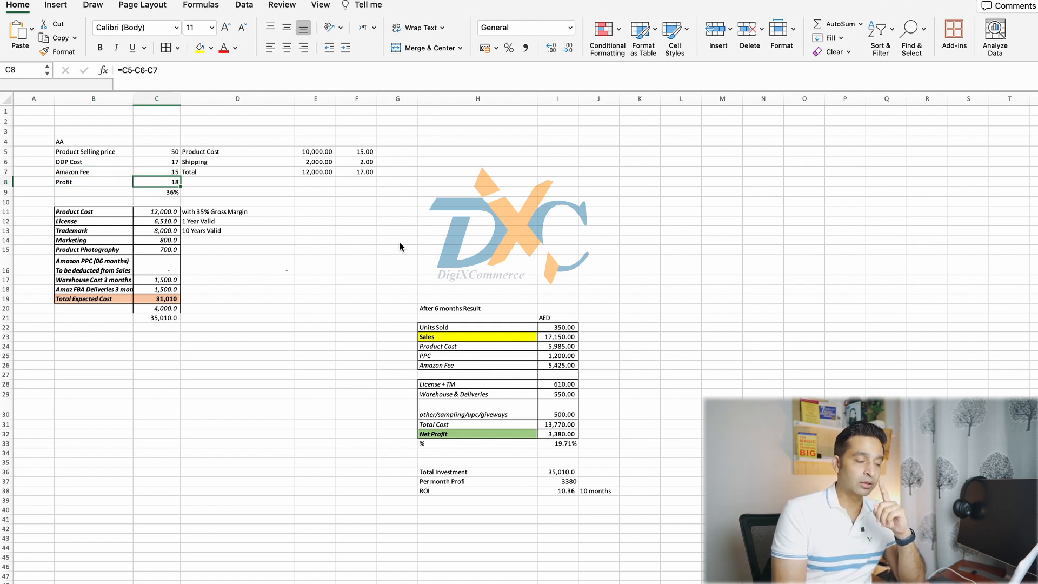
Step: Rename the "Profit" label in B8 to "Gross Profit"
{"action": "key", "text": "Left"}
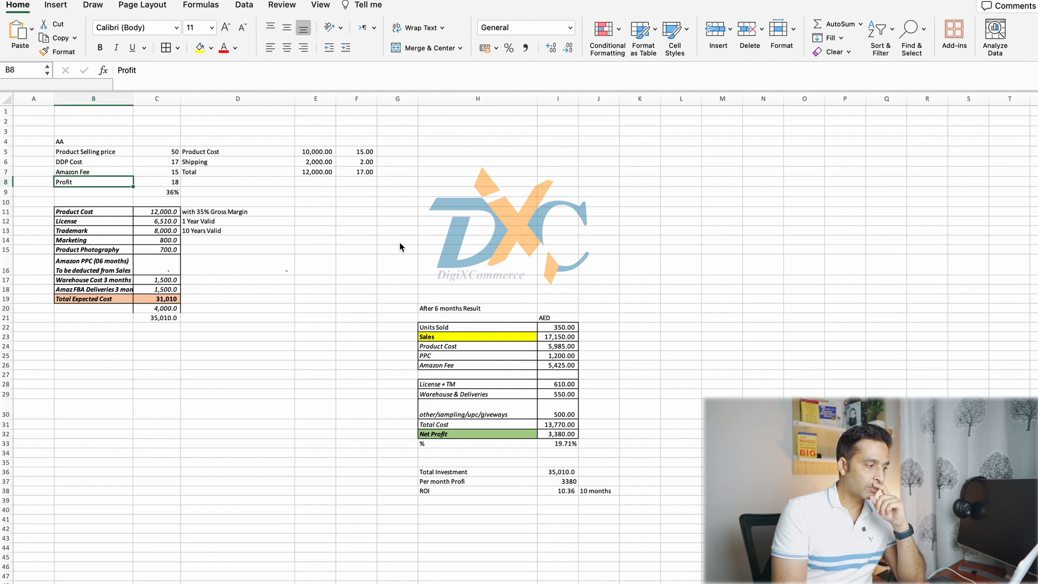
{"action": "key", "text": "Right"}
{"action": "key", "text": "Left"}
{"action": "type", "text": "Gr"}
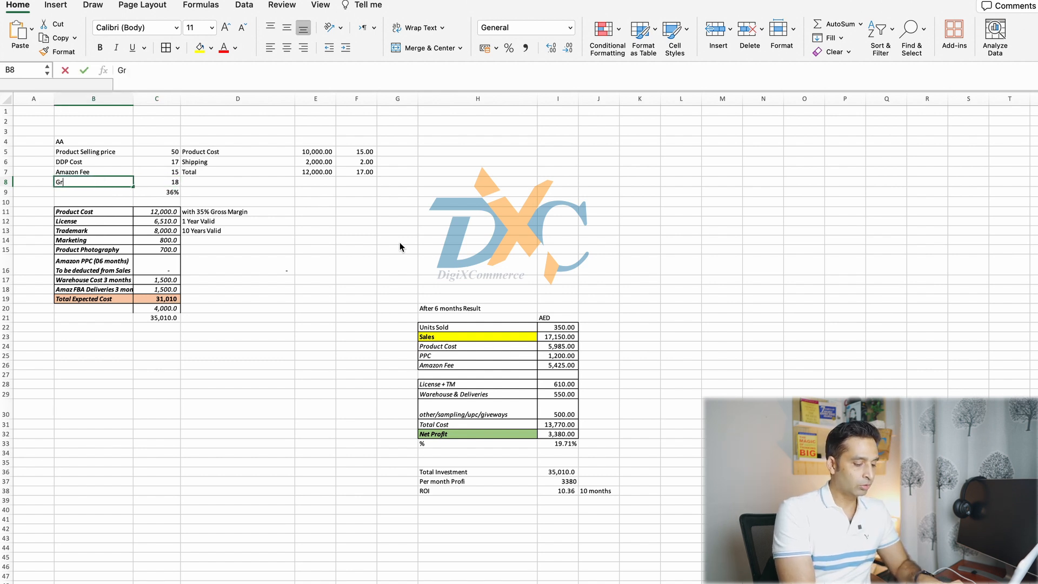
{"action": "type", "text": "oss Profit"}
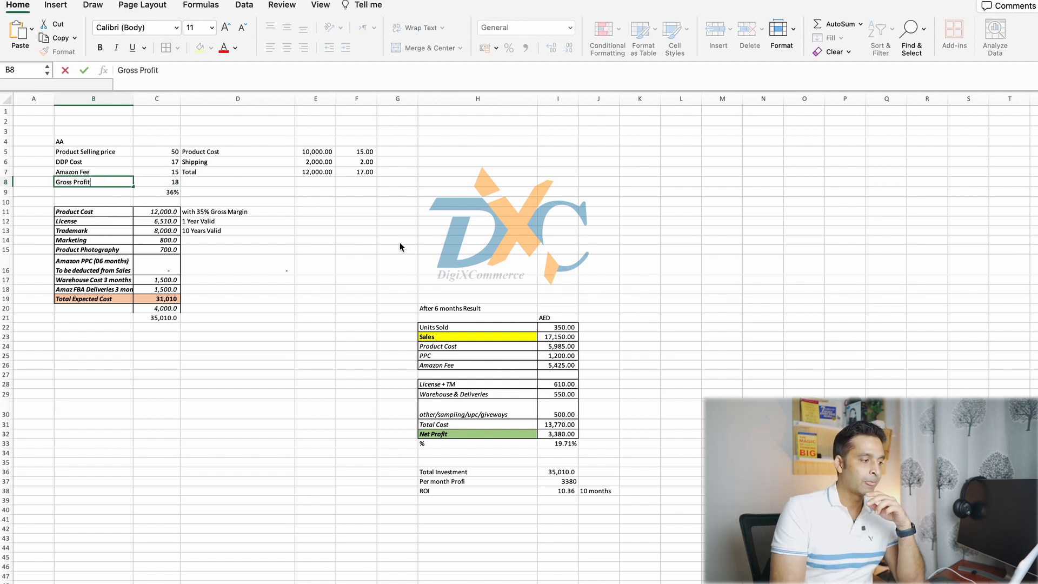
{"action": "key", "text": "Return"}
Step: Examine the gross profit formula in C8 and the profit percentage formula in C9
{"action": "key", "text": "Up"}
{"action": "key", "text": "Right"}
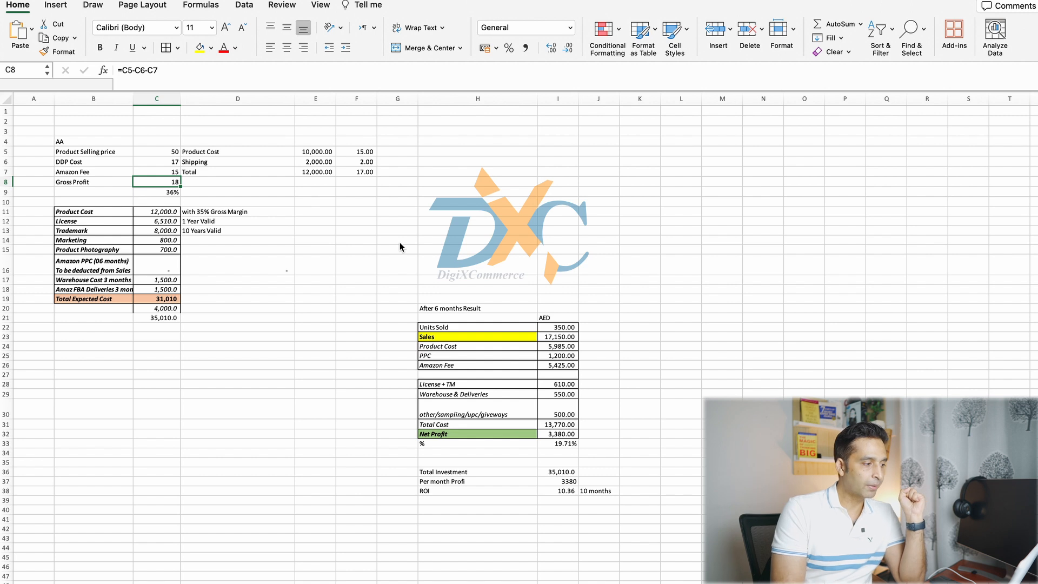
{"action": "key", "text": "Left"}
{"action": "key", "text": "Right"}
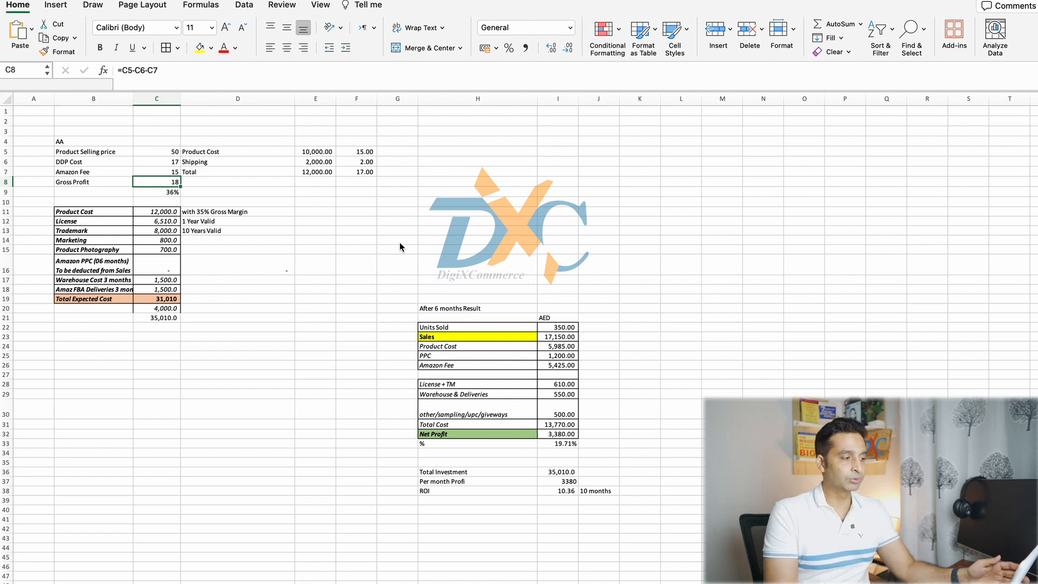
{"action": "key", "text": "Down"}
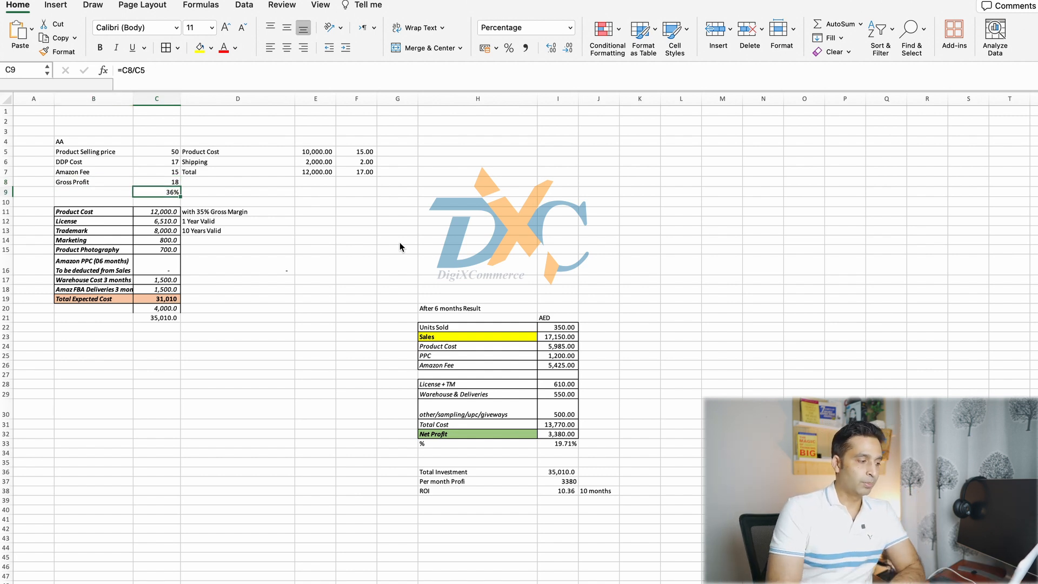
{"action": "key", "text": "Left"}
{"action": "key", "text": "Right"}
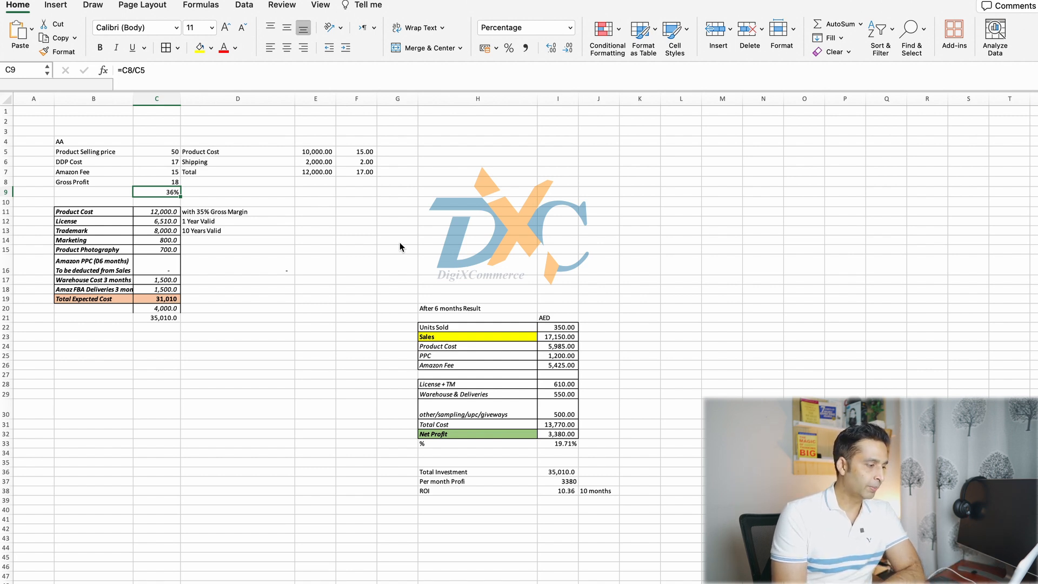
Step: Examine the product cost entry in row 11 against the product cost and shipping breakdown in rows 5 and 6
{"action": "key", "text": "Down"}
{"action": "key", "text": "Down"}
{"action": "key", "text": "Left"}
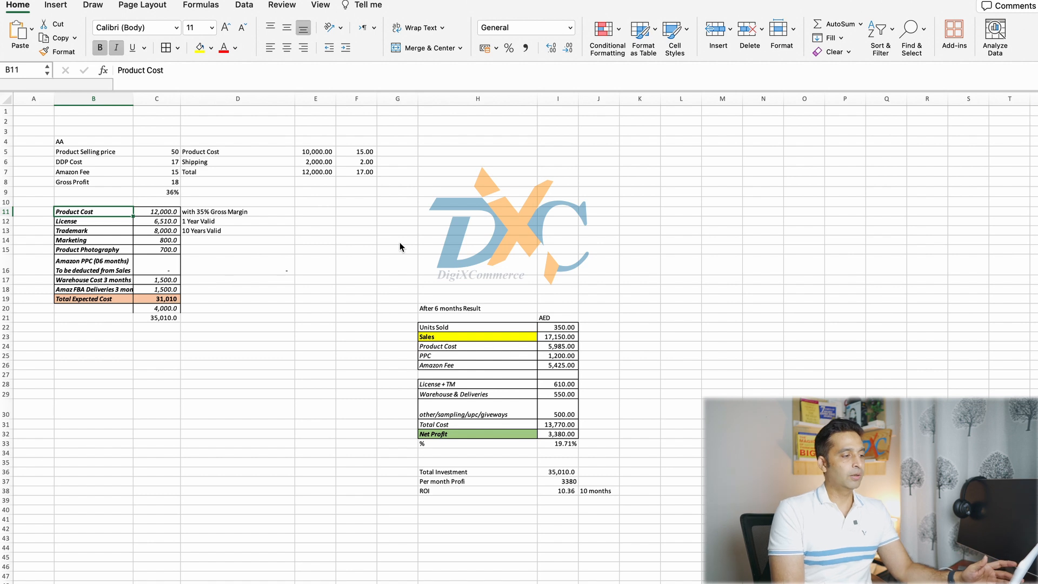
{"action": "key", "text": "Right"}
{"action": "key", "text": "Left"}
{"action": "key", "text": "Right"}
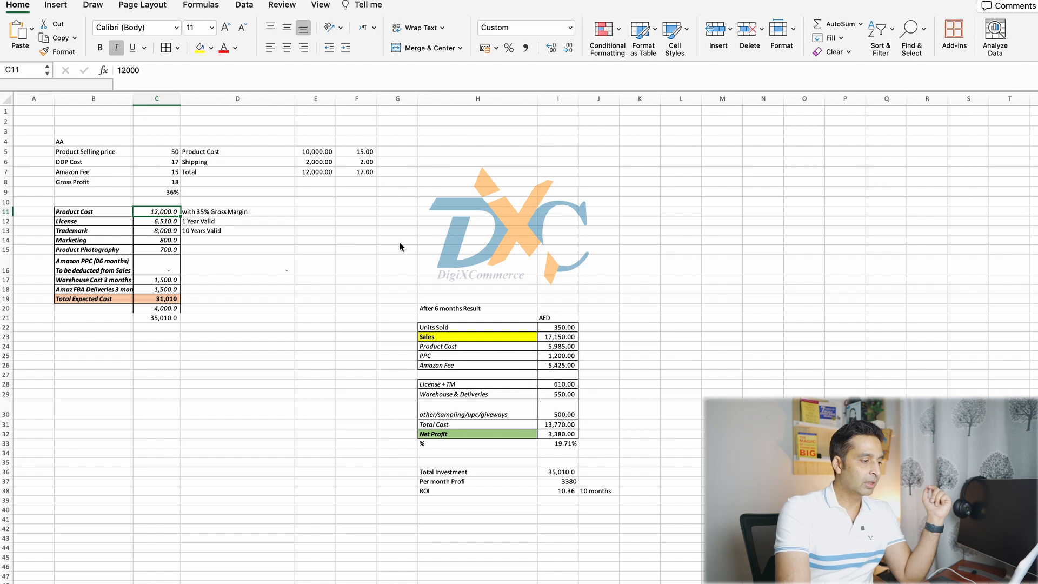
{"action": "left_click", "coordinate": [225, 155]}
{"action": "left_click", "coordinate": [225, 162]}
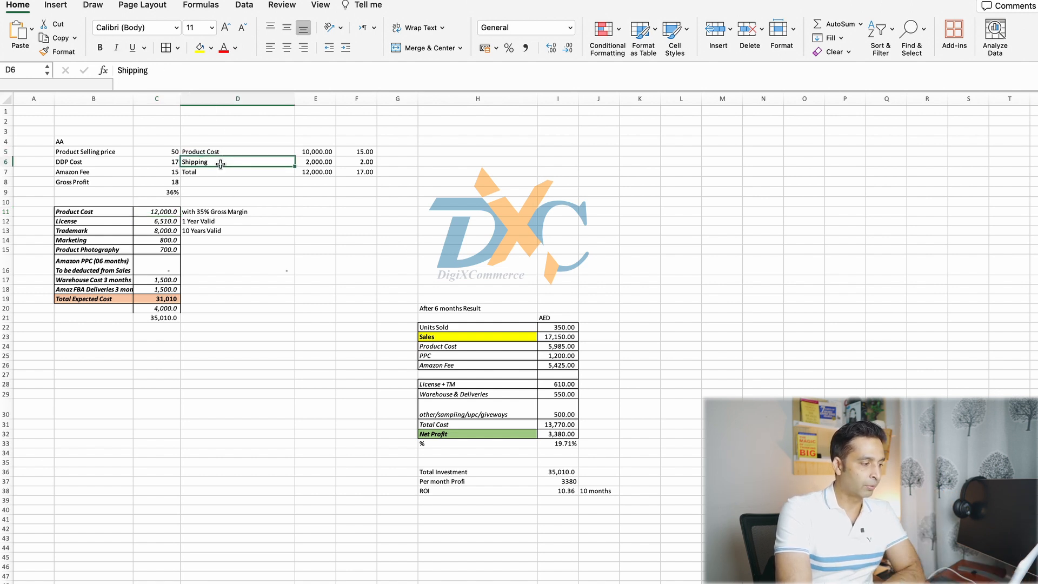
{"action": "left_click", "coordinate": [157, 210]}
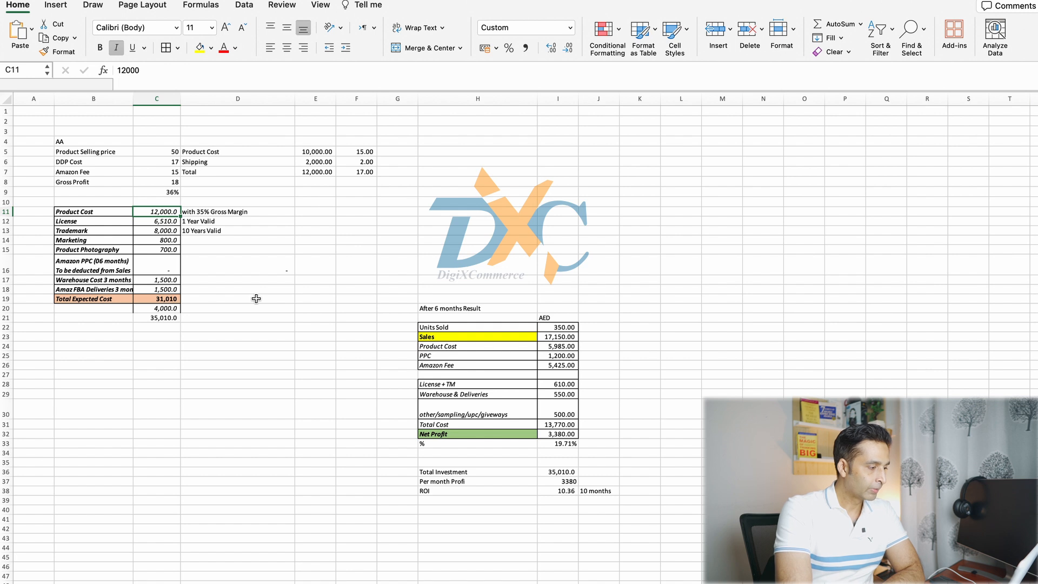
Step: Examine the license, trademark, marketing and product photography costs in rows 12 to 15
{"action": "left_click", "coordinate": [157, 223]}
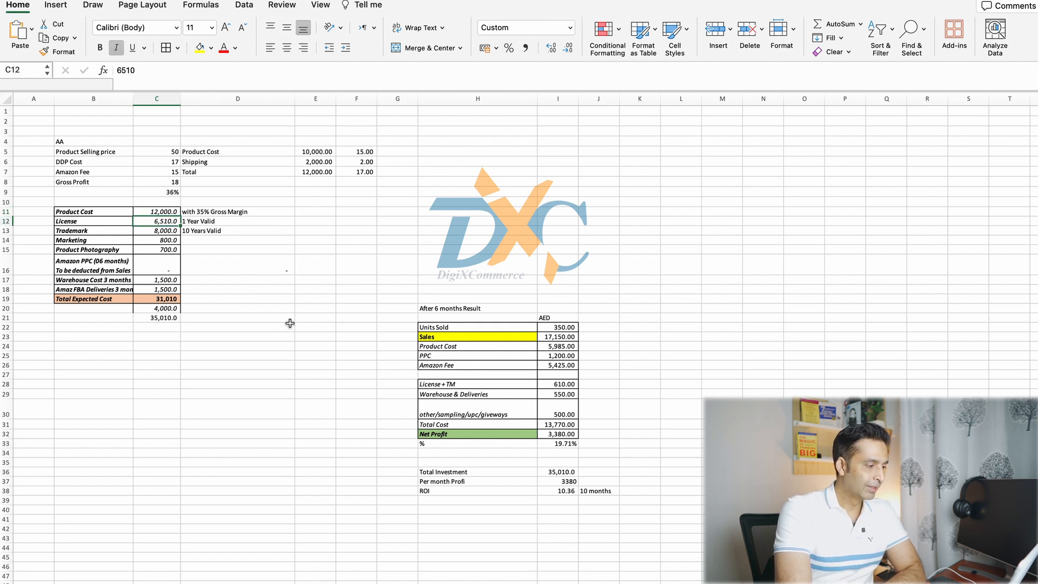
{"action": "left_click", "coordinate": [146, 231]}
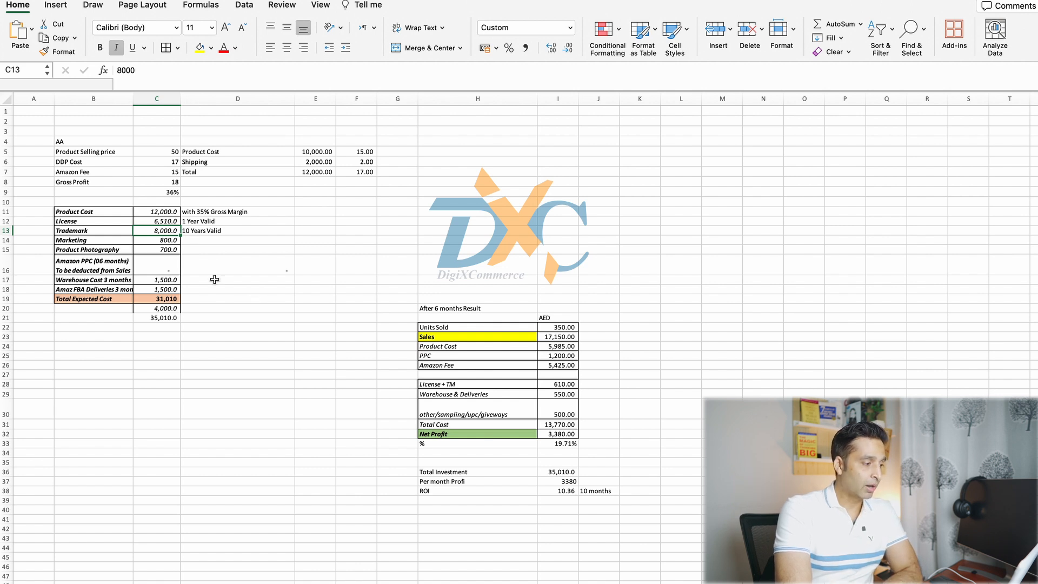
{"action": "left_click", "coordinate": [157, 241]}
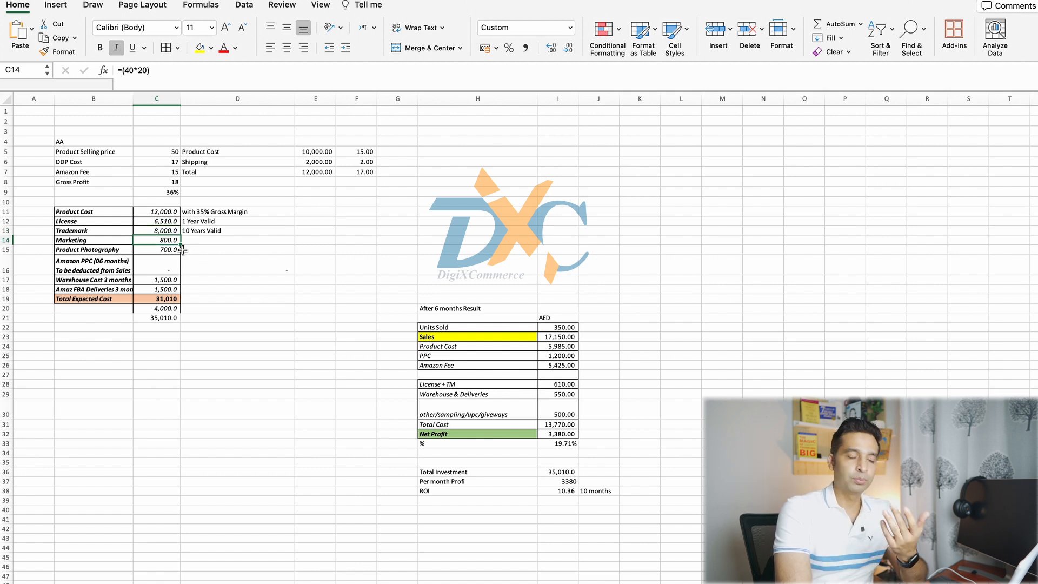
{"action": "left_click", "coordinate": [256, 280]}
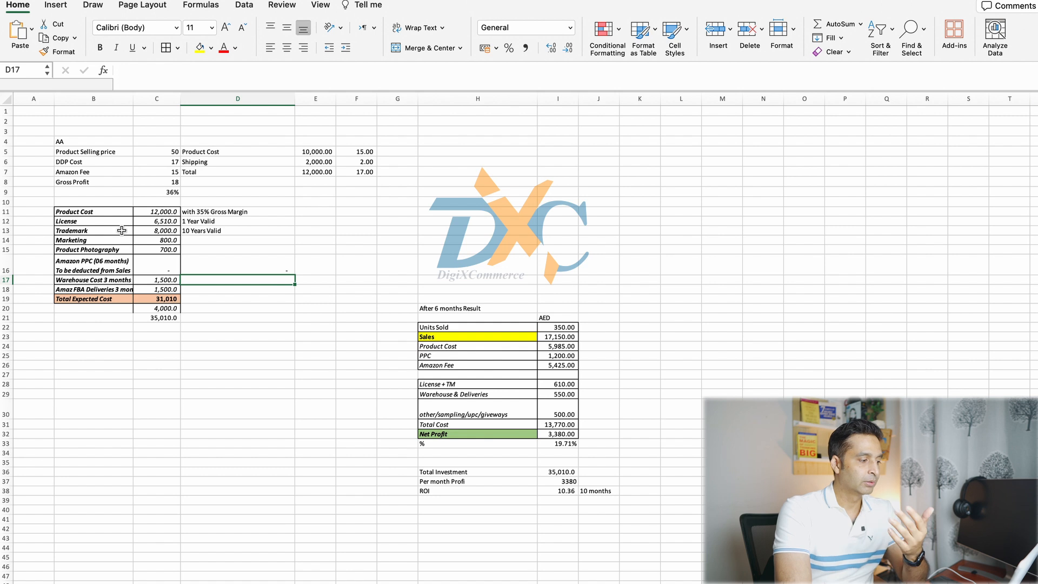
{"action": "left_click", "coordinate": [120, 238]}
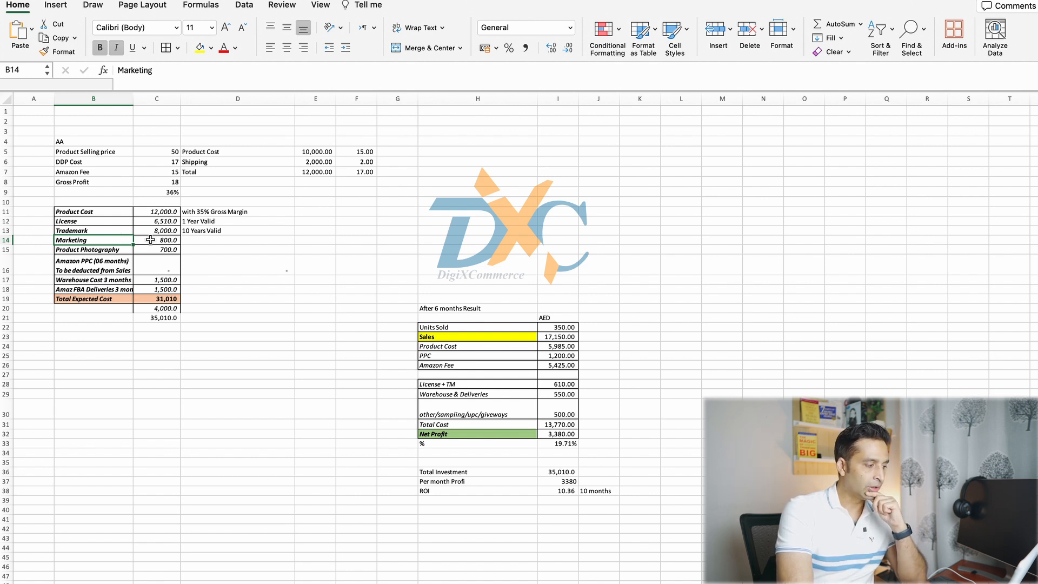
{"action": "left_click", "coordinate": [126, 248]}
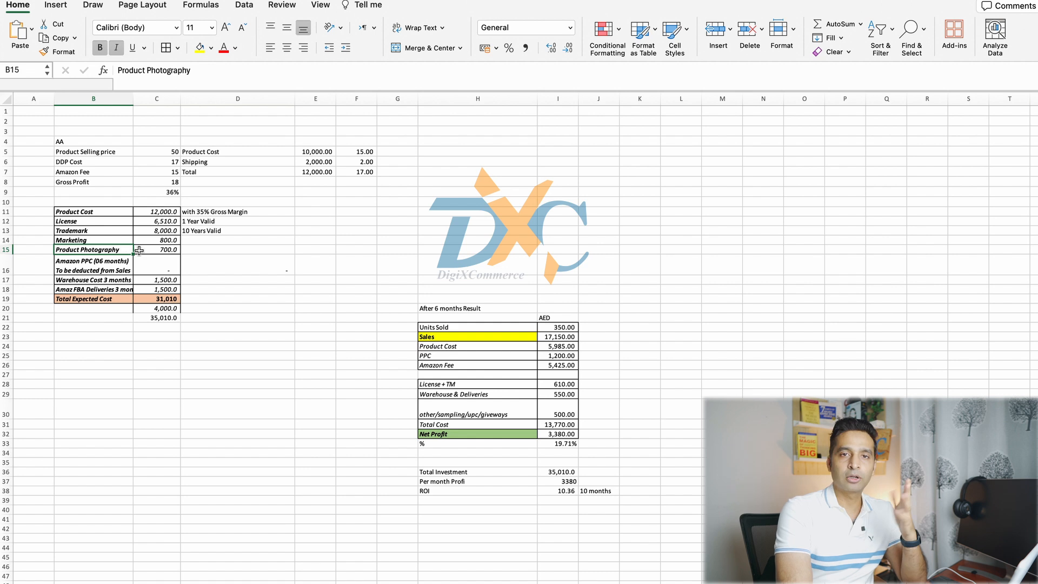
{"action": "left_click", "coordinate": [149, 250]}
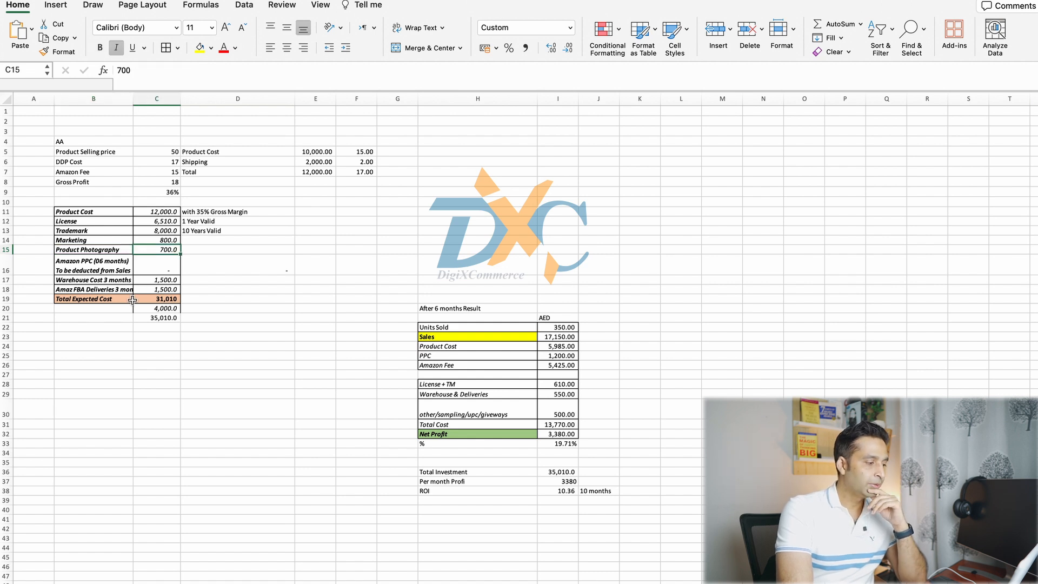
Step: Examine the Amazon PPC, warehouse and FBA delivery cost entries in rows 16 to 18
{"action": "left_click", "coordinate": [98, 266]}
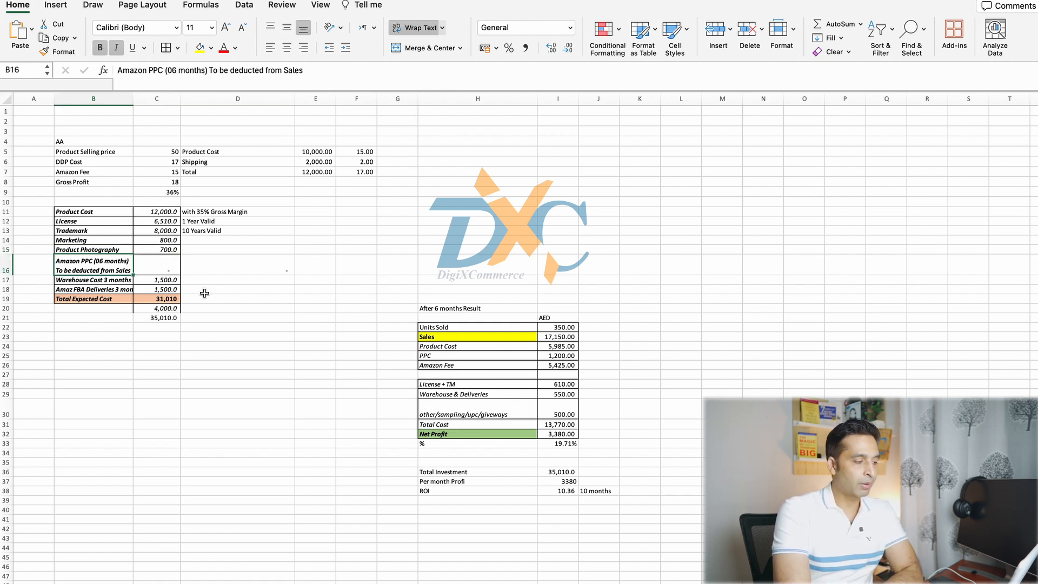
{"action": "left_click", "coordinate": [152, 267]}
{"action": "left_click", "coordinate": [148, 280]}
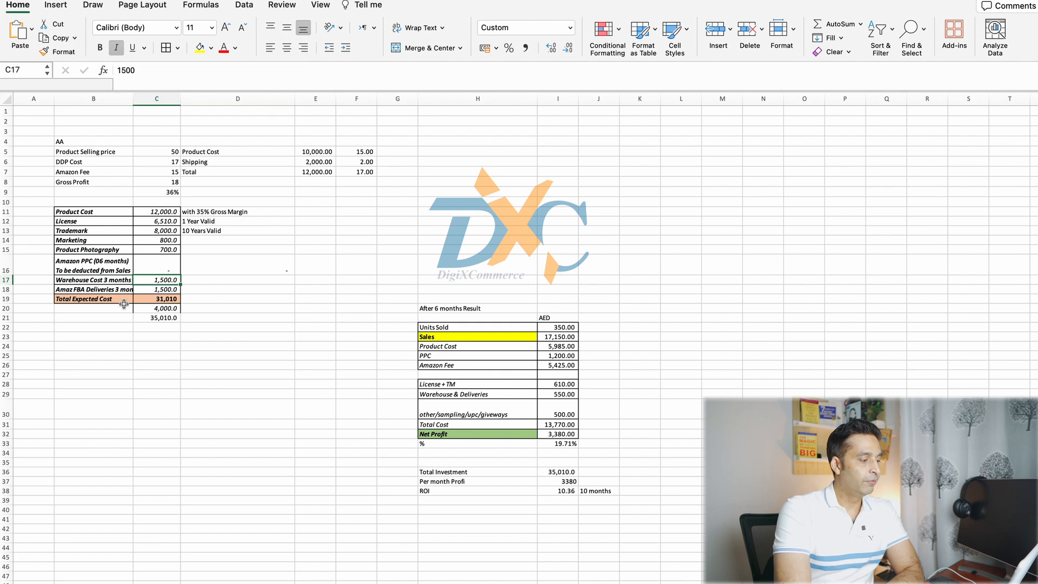
{"action": "left_click", "coordinate": [101, 281]}
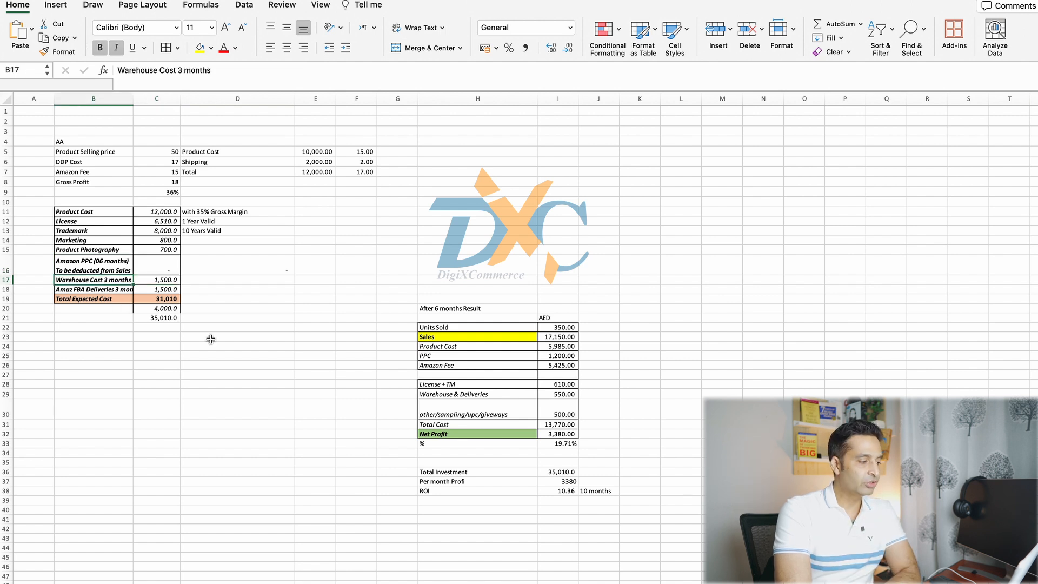
{"action": "left_click", "coordinate": [163, 279]}
{"action": "left_click", "coordinate": [127, 290]}
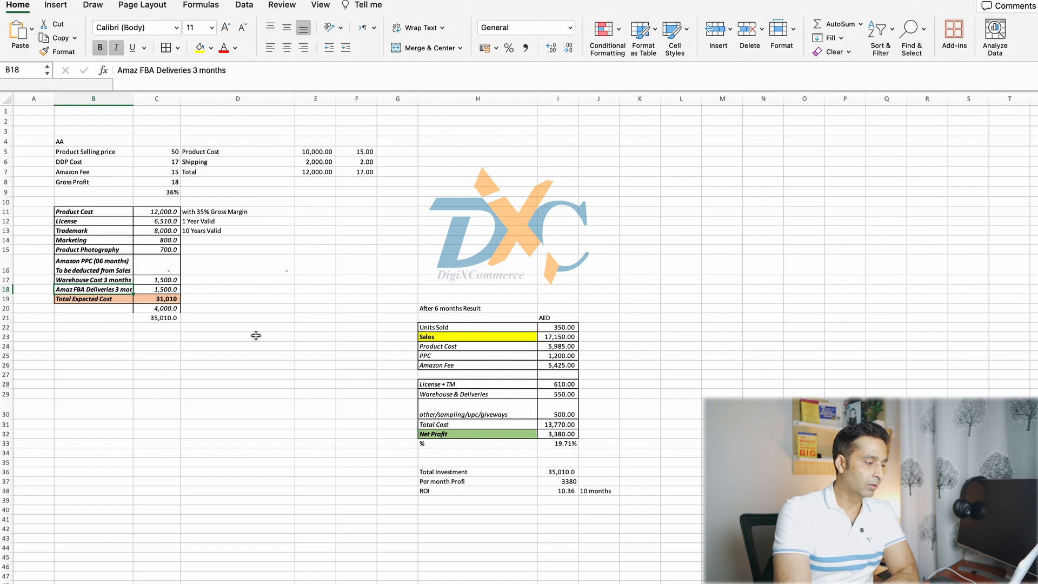
{"action": "left_click", "coordinate": [156, 289]}
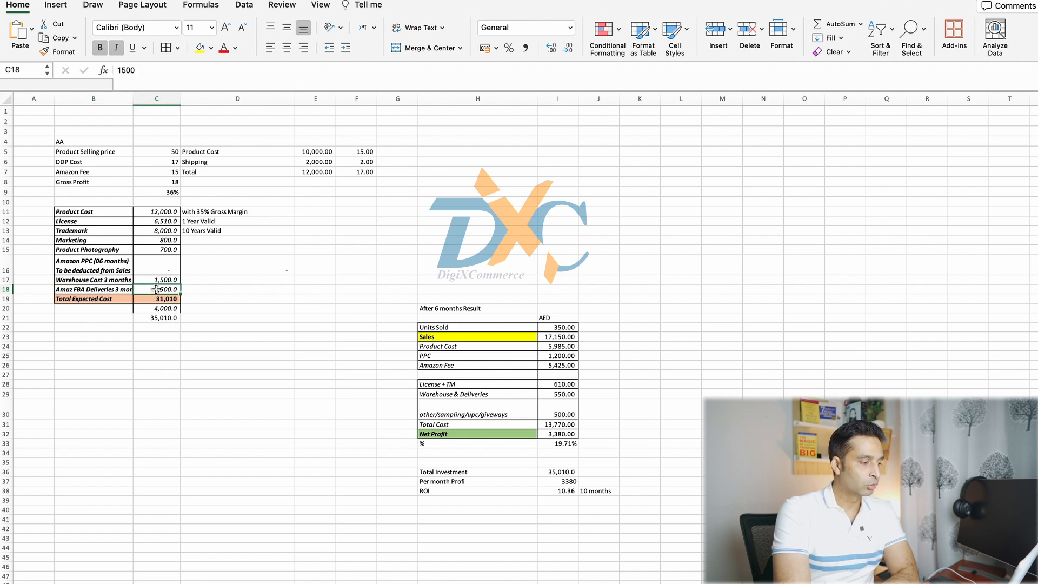
Step: Examine the total expected cost formula in C19, the extra amount in C20 and the combined total formula in C21
{"action": "left_click", "coordinate": [105, 299]}
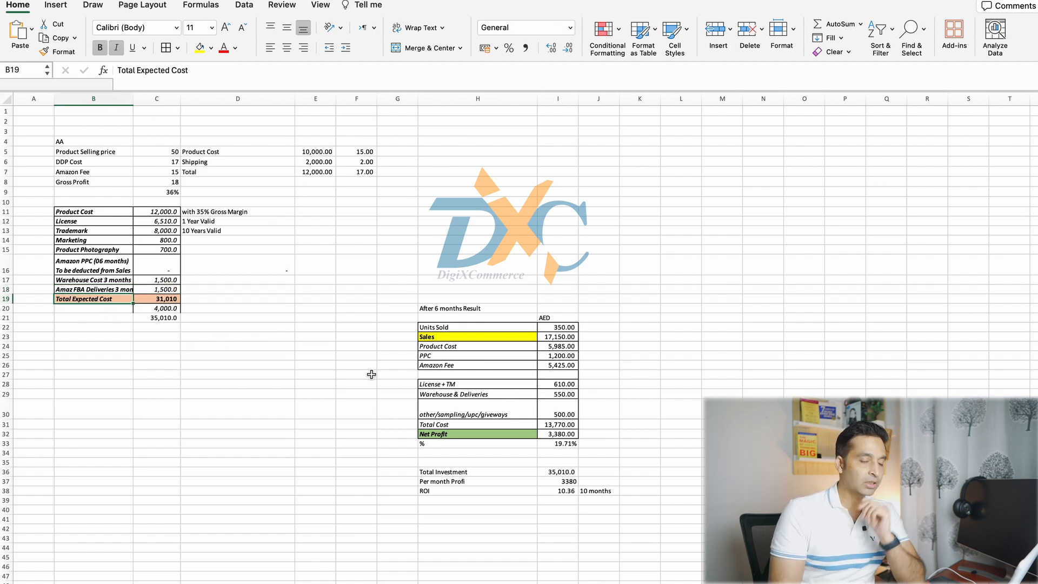
{"action": "key", "text": "Right"}
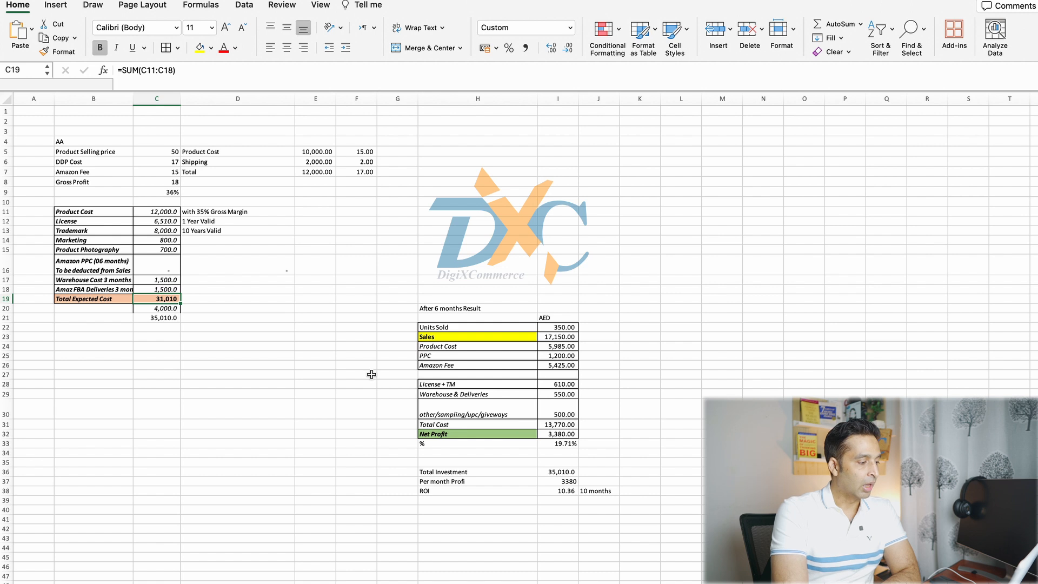
{"action": "left_click", "coordinate": [281, 394]}
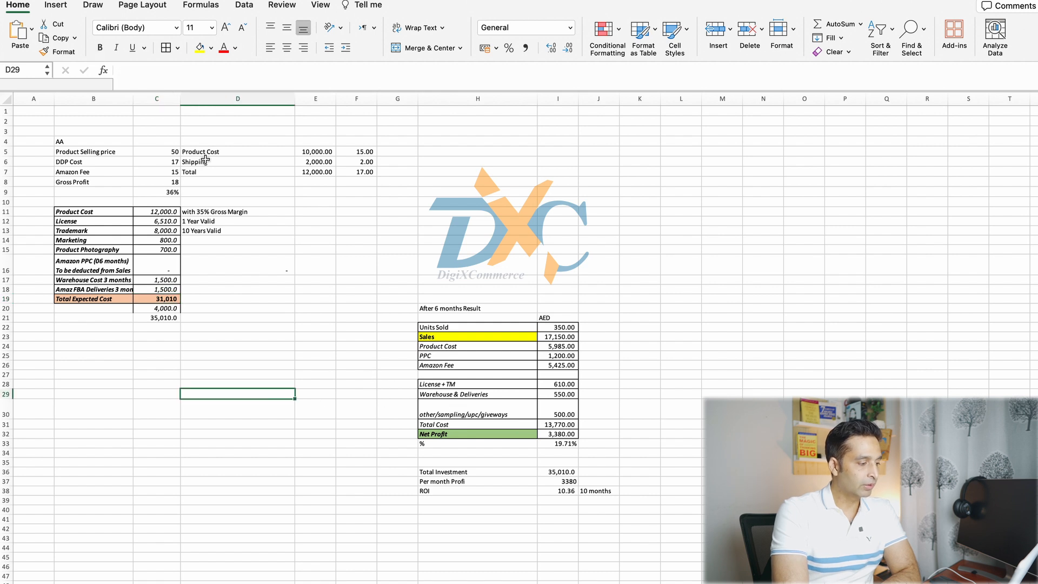
{"action": "left_click", "coordinate": [159, 311]}
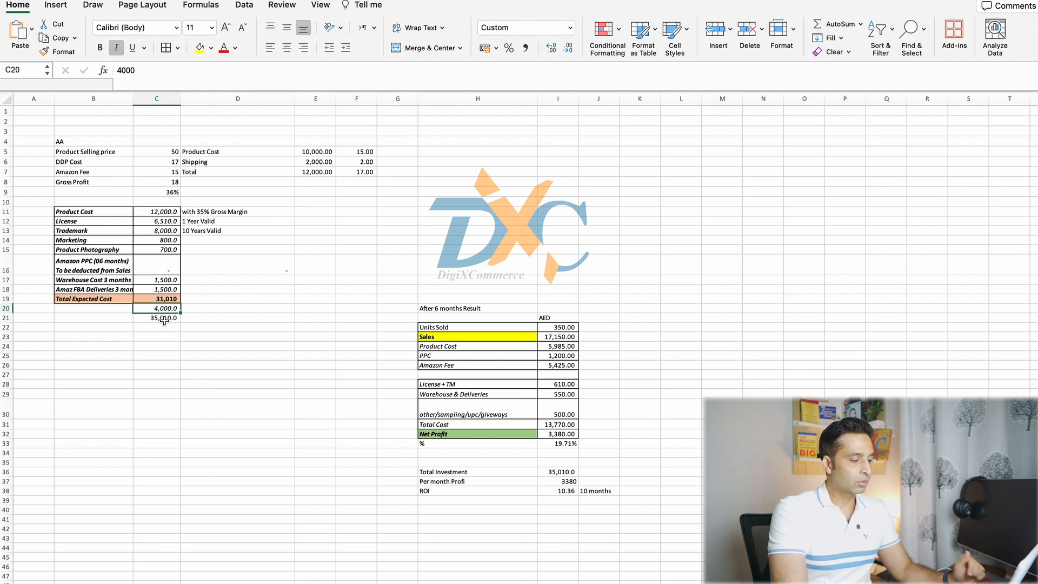
{"action": "left_click", "coordinate": [164, 319]}
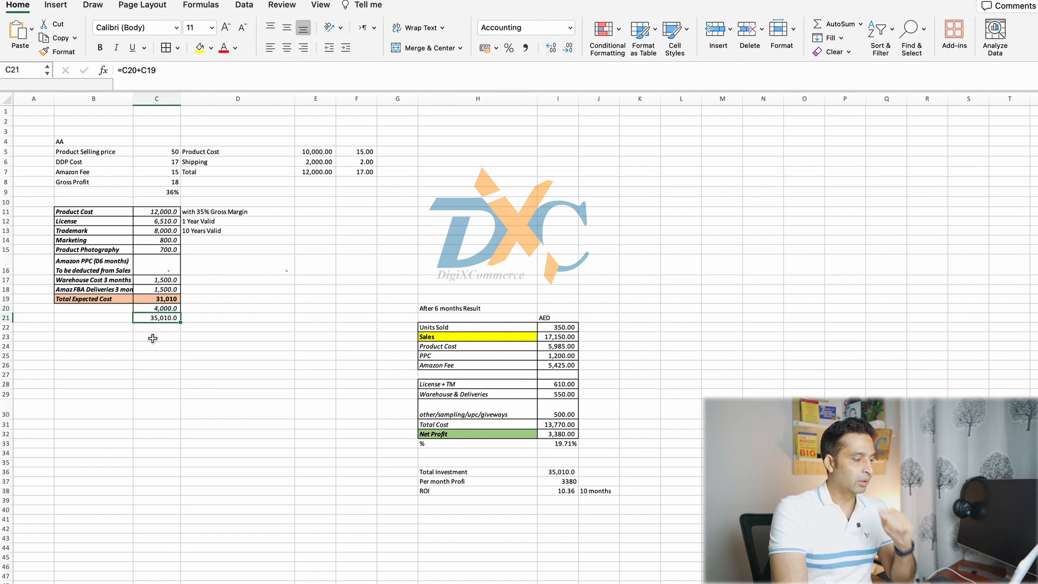
Step: Label the combined total in row 21 "Investment" in B21 and make the amount in C21 bold
{"action": "left_click", "coordinate": [118, 318]}
{"action": "type", "text": "Investment"}
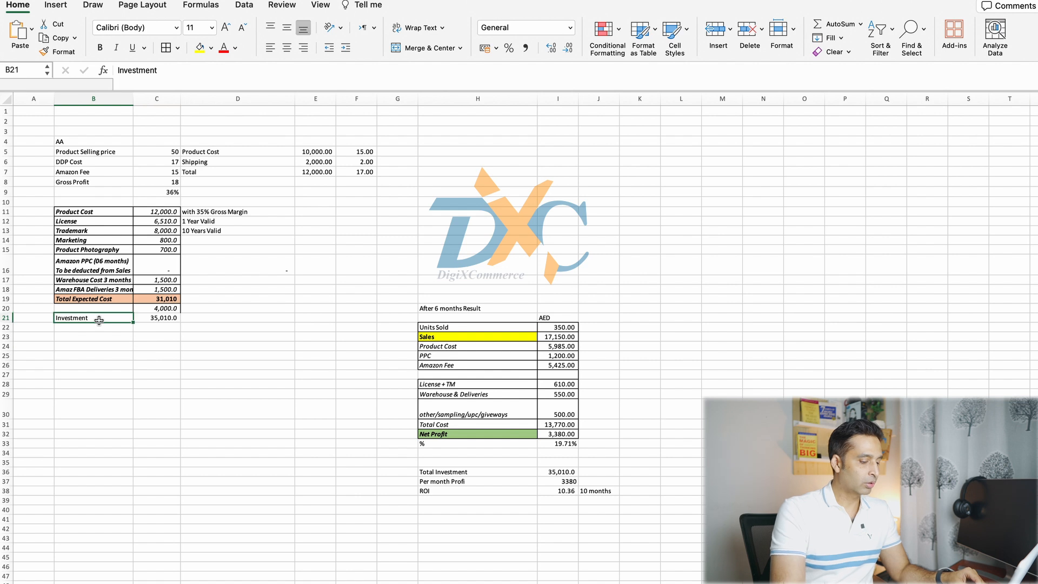
{"action": "key", "text": "Right"}
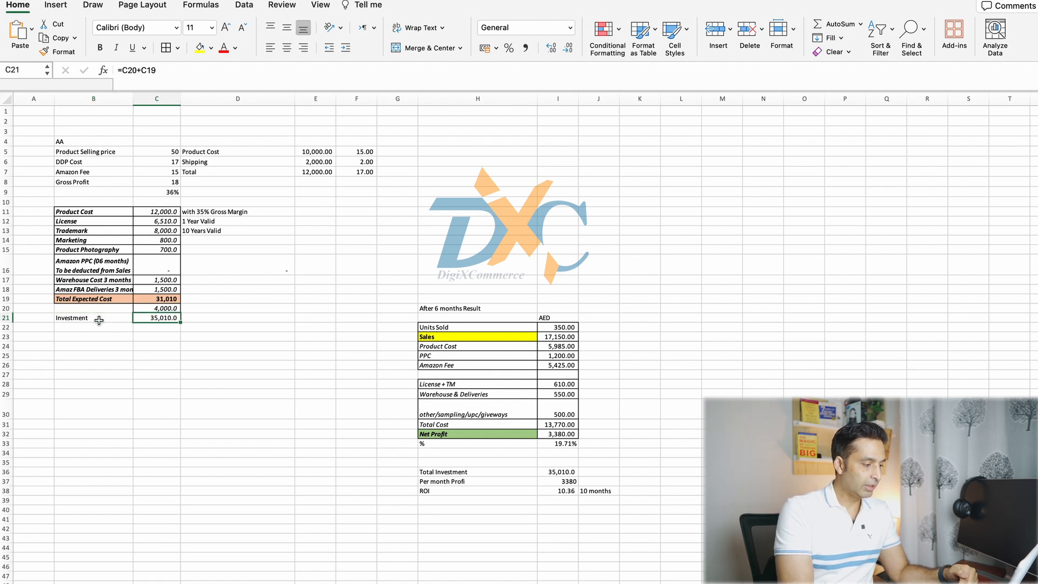
{"action": "type", "text": "B"}
{"action": "key", "text": "Escape"}
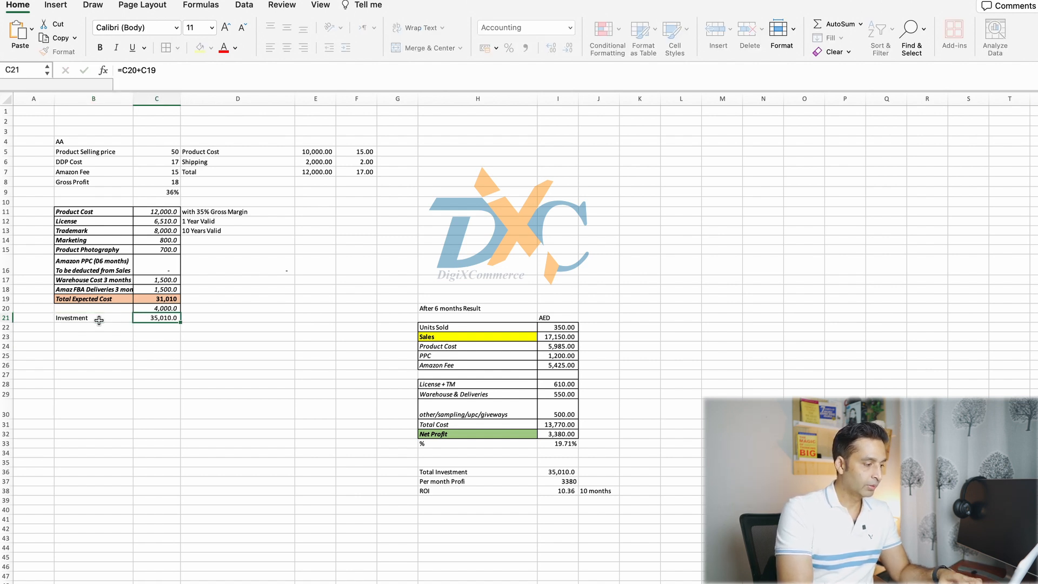
{"action": "key", "text": "super+b"}
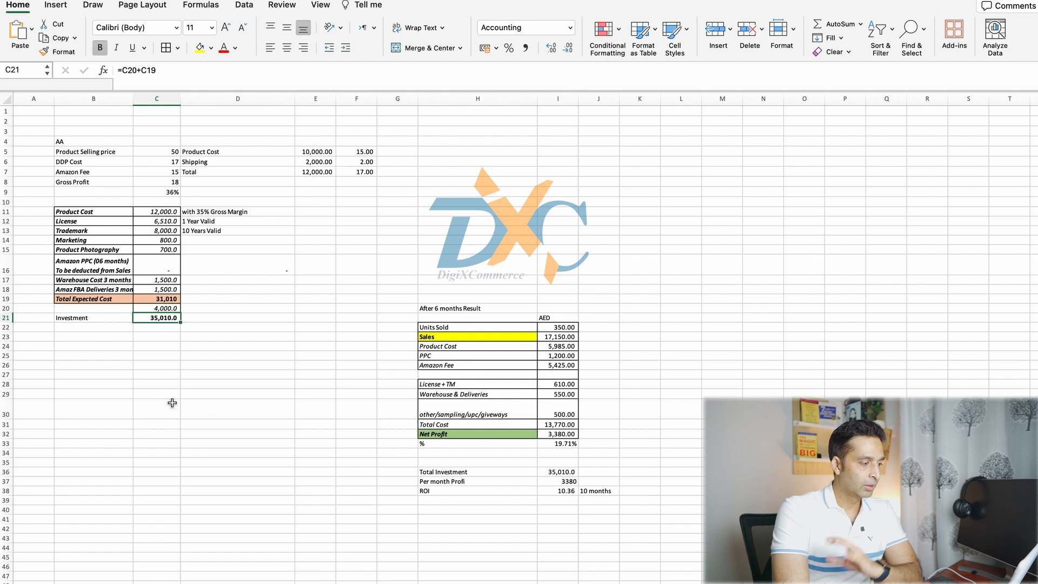
{"action": "left_click", "coordinate": [172, 403]}
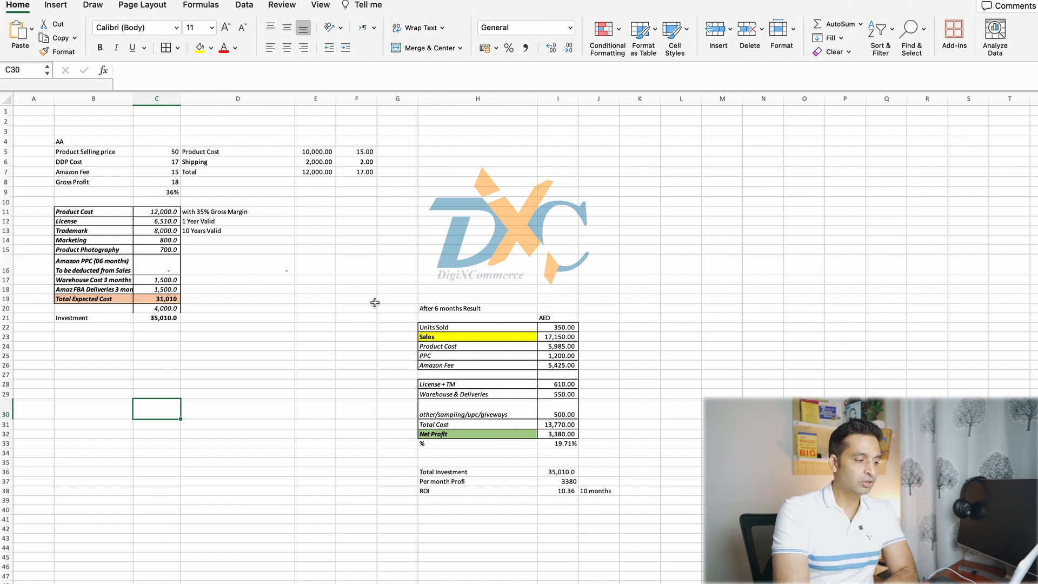
Step: Enter the label "Montly" in H21, above Units Sold in the After 6 months Result table
{"action": "left_click", "coordinate": [354, 308]}
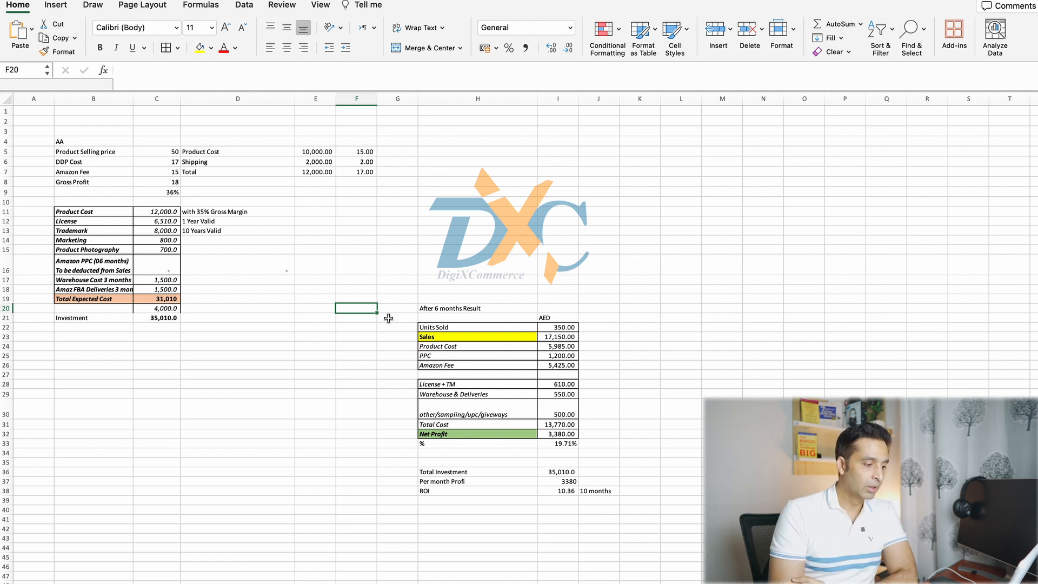
{"action": "key", "text": "Right"}
{"action": "key", "text": "Right"}
{"action": "key", "text": "Down"}
{"action": "key", "text": "Down"}
{"action": "left_click", "coordinate": [550, 326]}
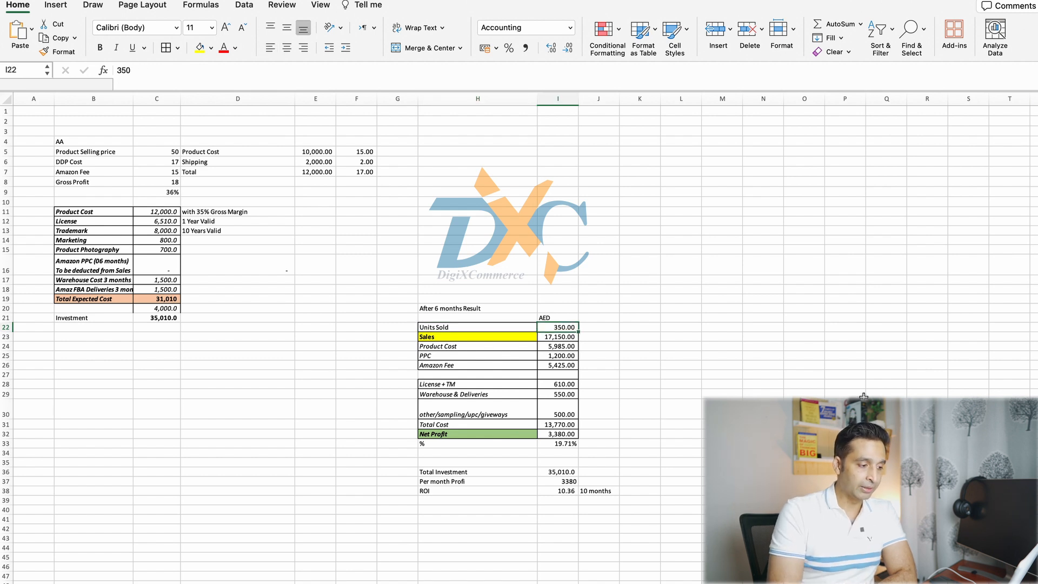
{"action": "key", "text": "Down"}
{"action": "key", "text": "Up"}
{"action": "key", "text": "Up"}
{"action": "key", "text": "Left"}
{"action": "type", "text": "Montly"}
{"action": "key", "text": "Return"}
Step: Examine the units sold, sales and product cost entries in rows 22 to 24 of the After 6 months Result table
{"action": "key", "text": "Right"}
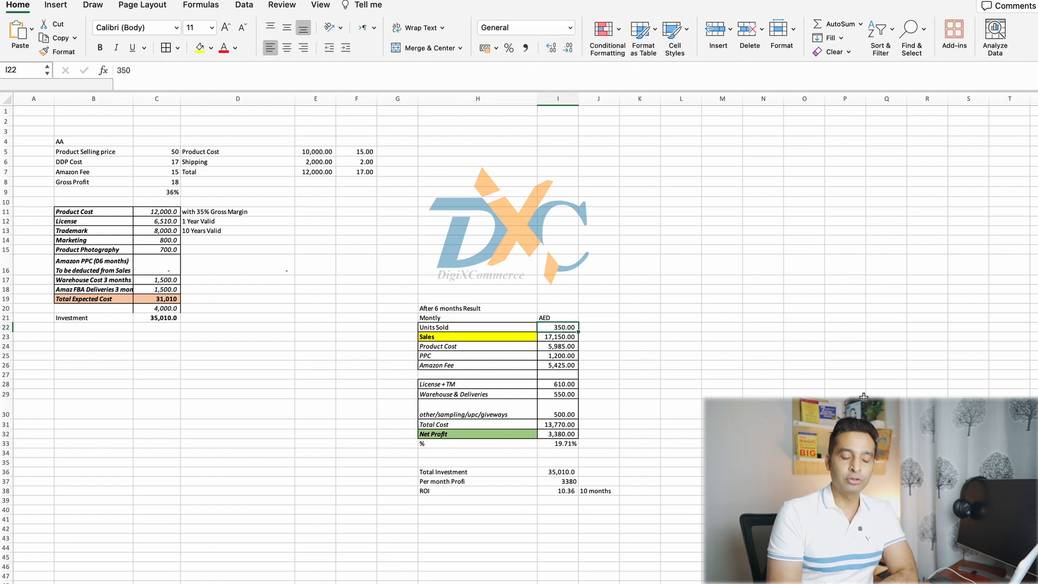
{"action": "key", "text": "Down"}
{"action": "key", "text": "Left"}
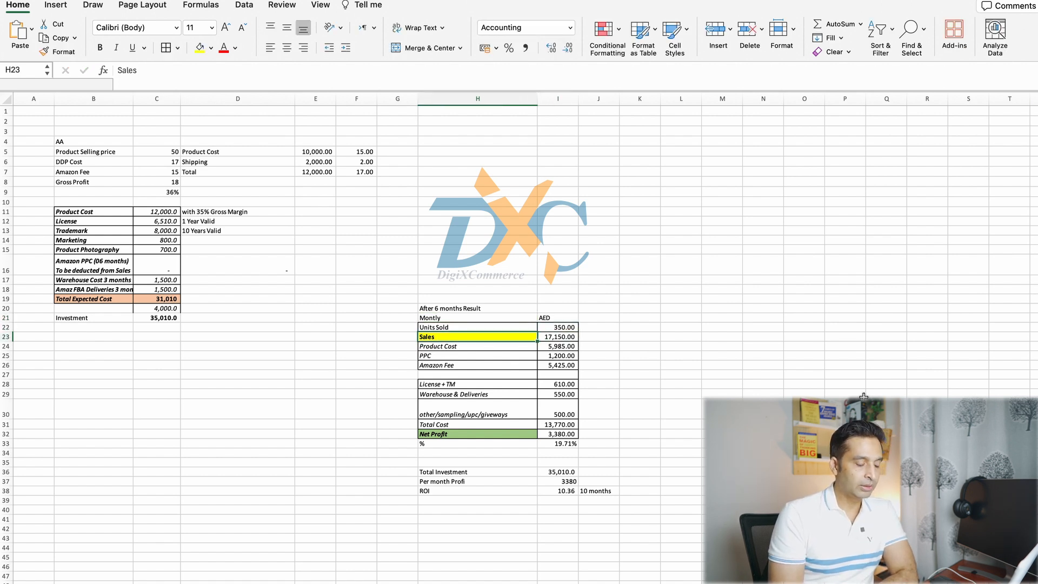
{"action": "key", "text": "Right"}
{"action": "key", "text": "Left"}
{"action": "key", "text": "Right"}
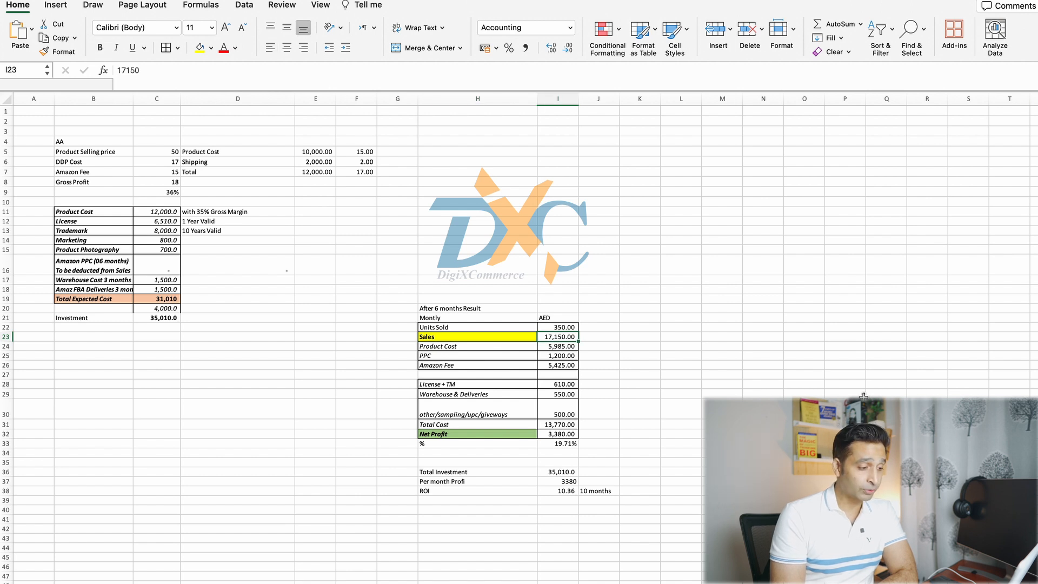
{"action": "key", "text": "Right"}
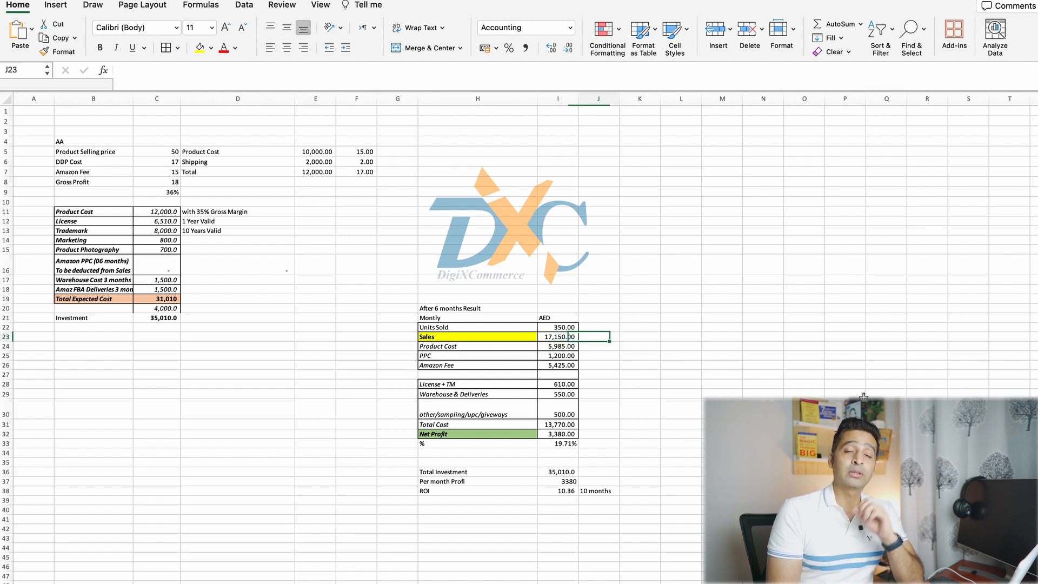
{"action": "key", "text": "Left"}
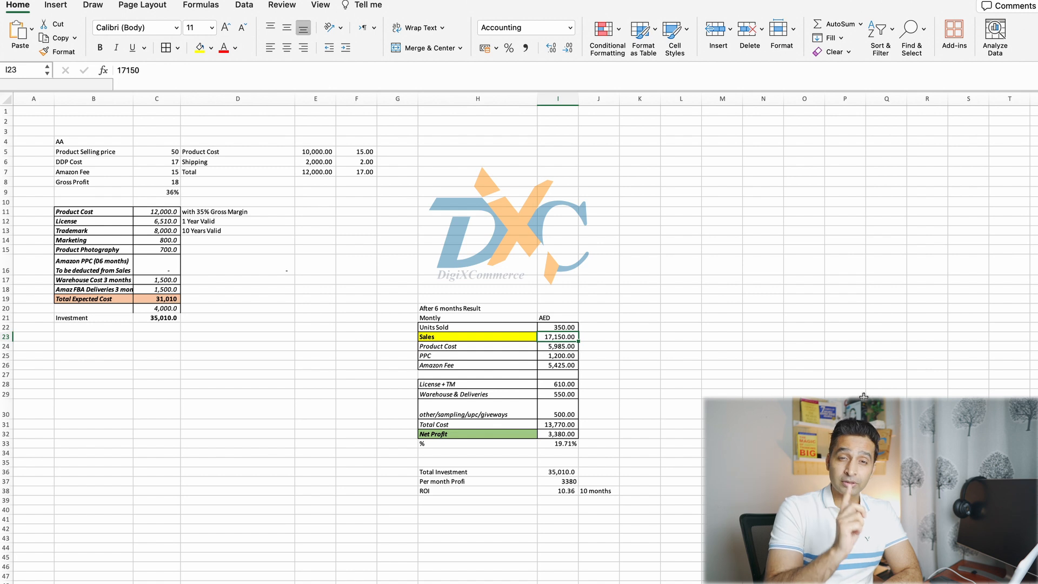
{"action": "key", "text": "Down"}
{"action": "key", "text": "Left"}
{"action": "key", "text": "Right"}
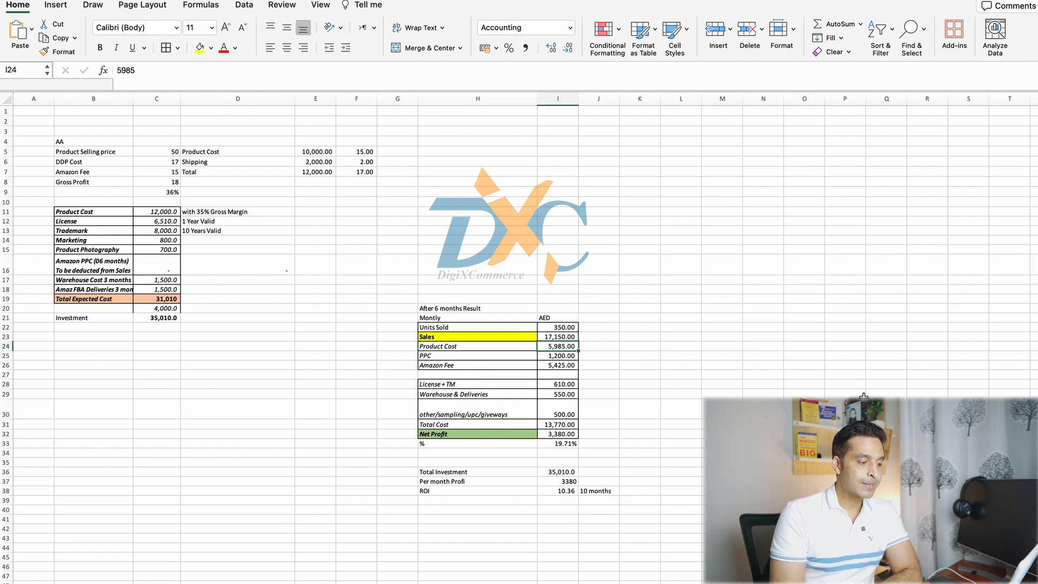
{"action": "key", "text": "Left"}
{"action": "key", "text": "Right"}
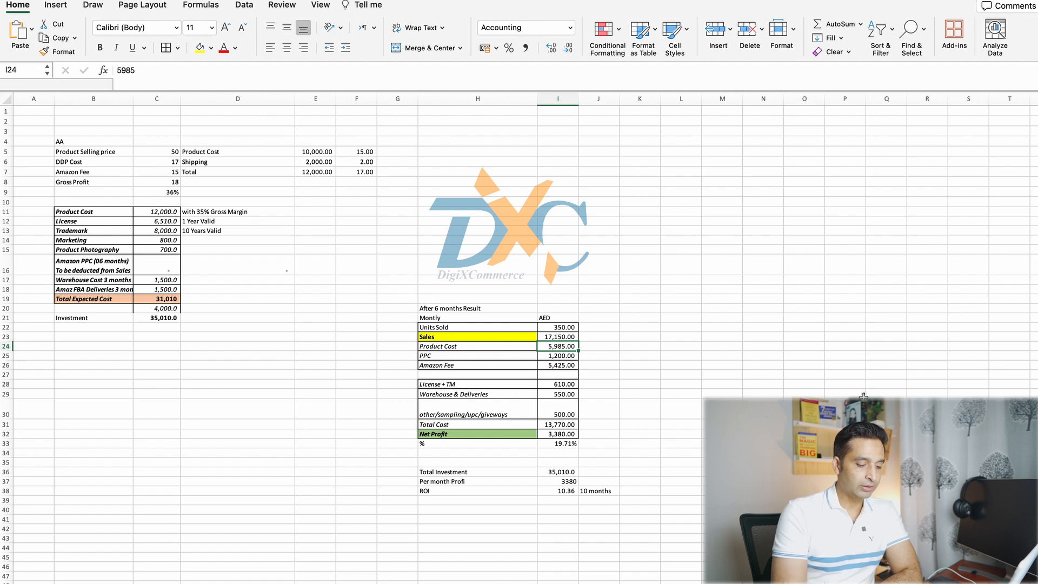
Step: Calculate the product cost in J24 by multiplying the units sold in I22 by 17
{"action": "key", "text": "Right"}
{"action": "type", "text": "="}
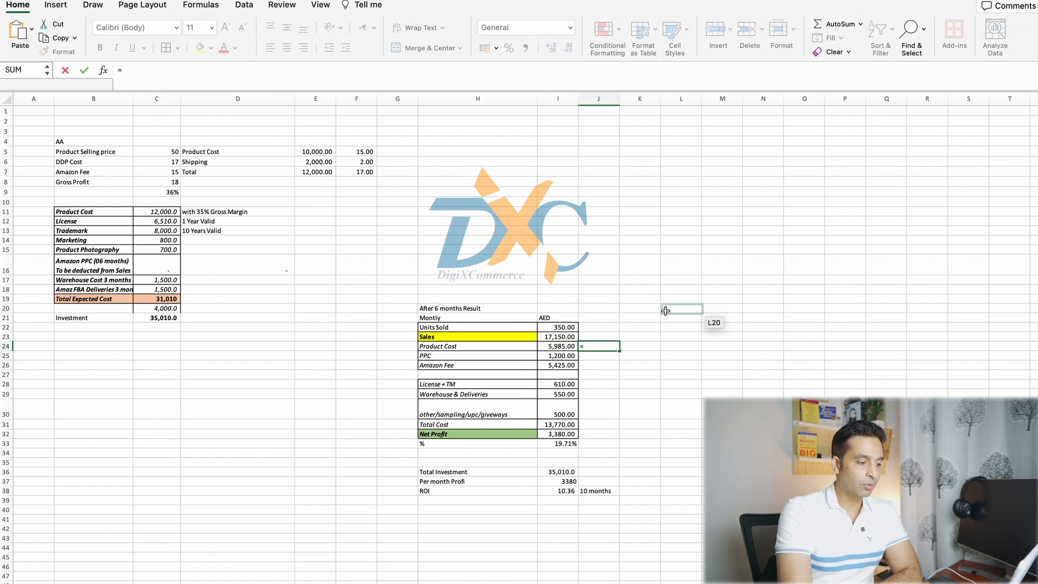
{"action": "left_click", "coordinate": [543, 327]}
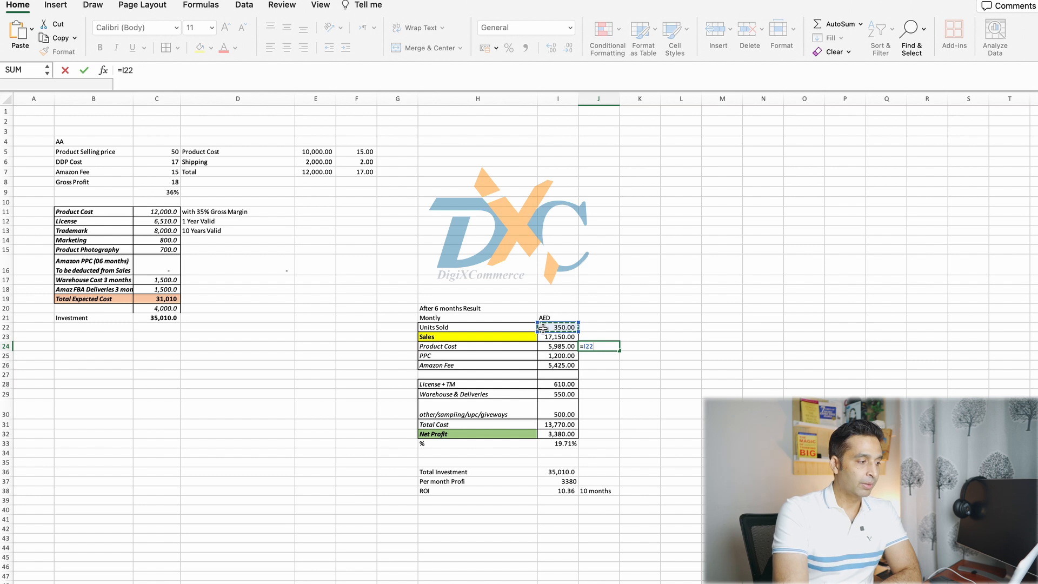
{"action": "type", "text": "*"}
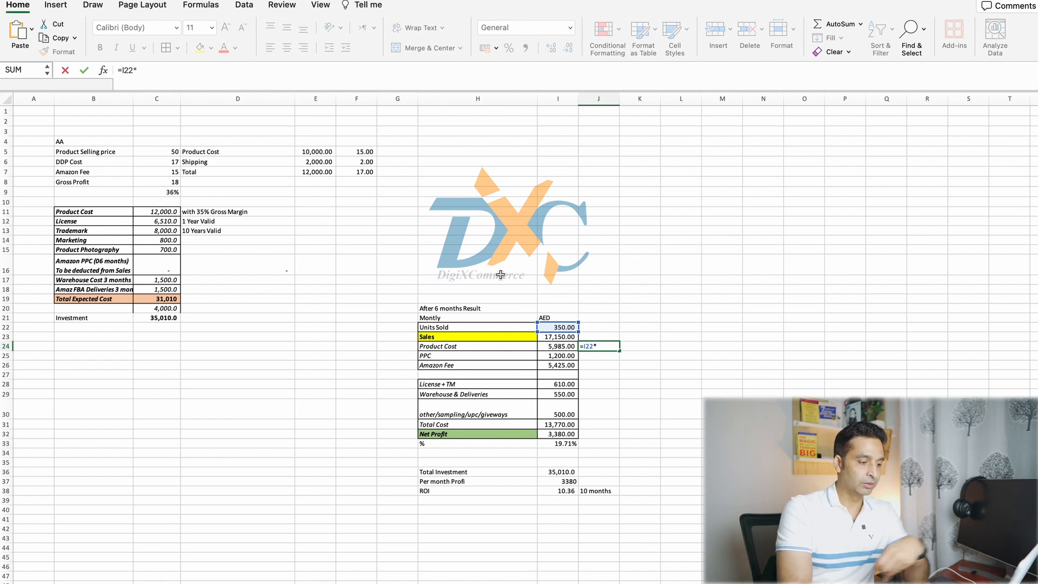
{"action": "type", "text": "17"}
{"action": "key", "text": "Return"}
{"action": "key", "text": "Up"}
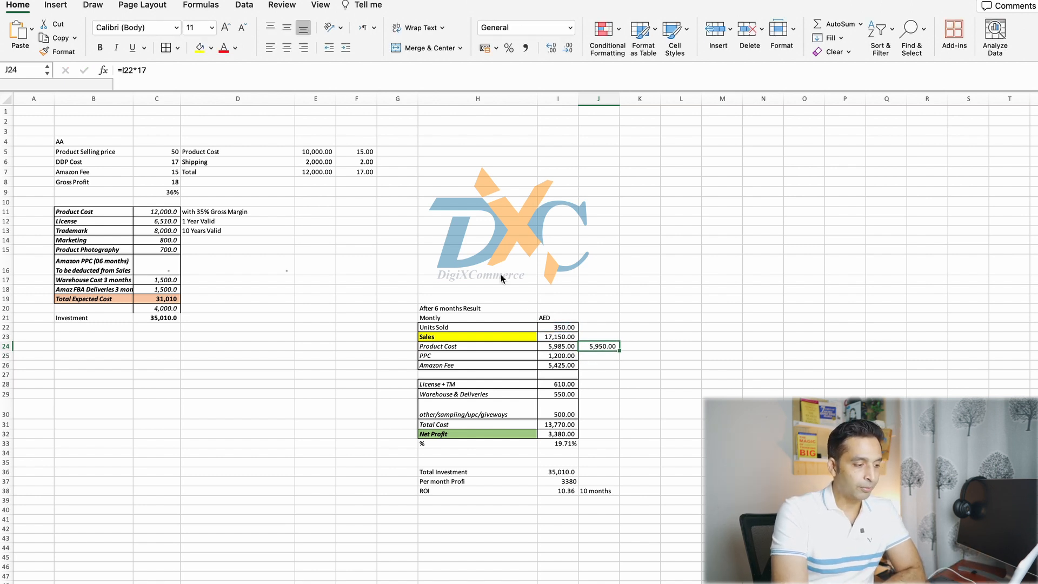
Step: Examine the product cost, PPC and Amazon fee amounts against the units sold in the After 6 months Result table
{"action": "left_click", "coordinate": [561, 346]}
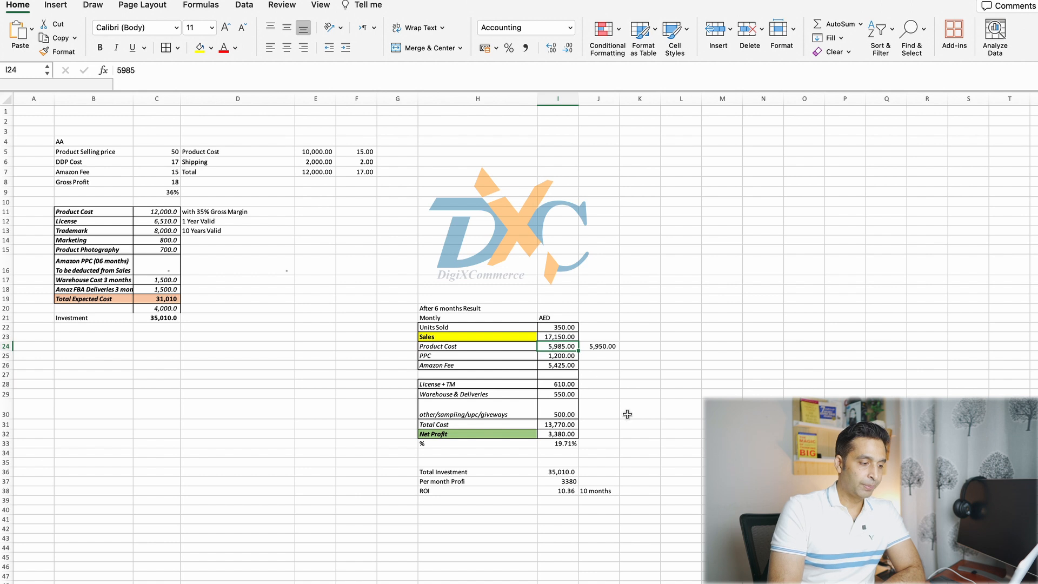
{"action": "left_click", "coordinate": [678, 424]}
{"action": "left_click", "coordinate": [500, 358]}
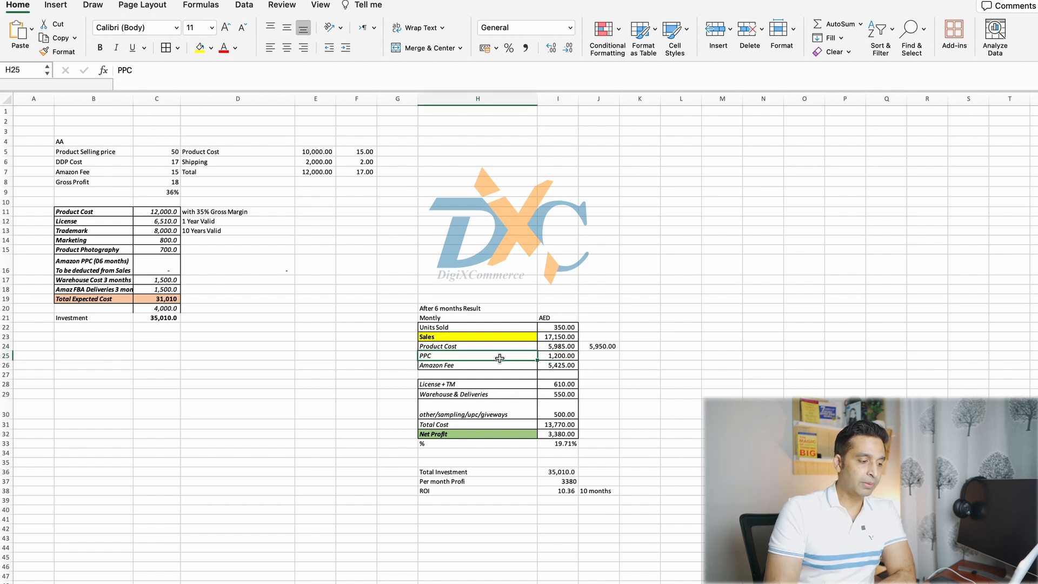
{"action": "key", "text": "Right"}
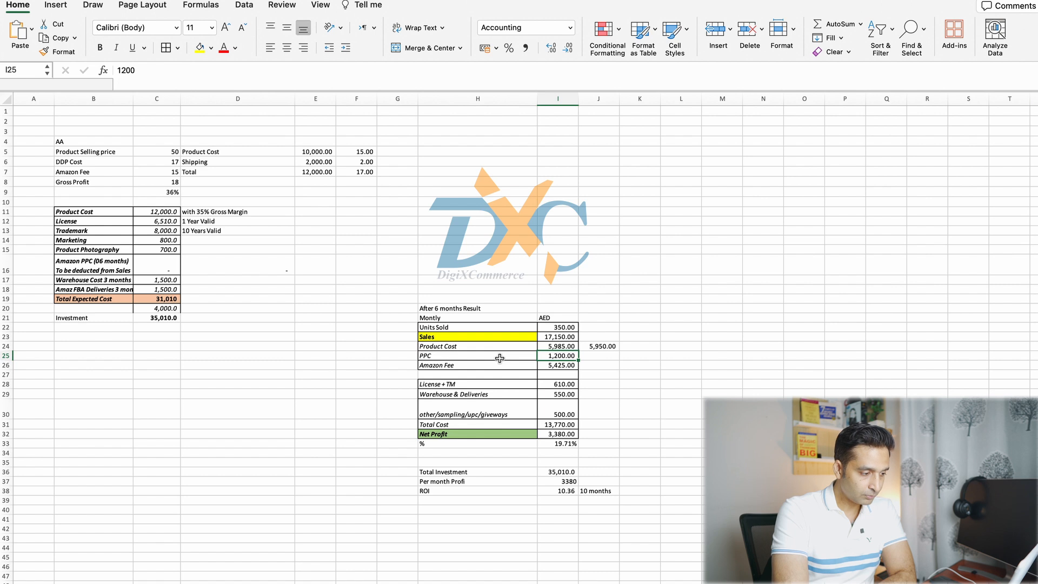
{"action": "left_click", "coordinate": [499, 364]}
{"action": "left_click", "coordinate": [560, 368]}
{"action": "left_click", "coordinate": [560, 329]}
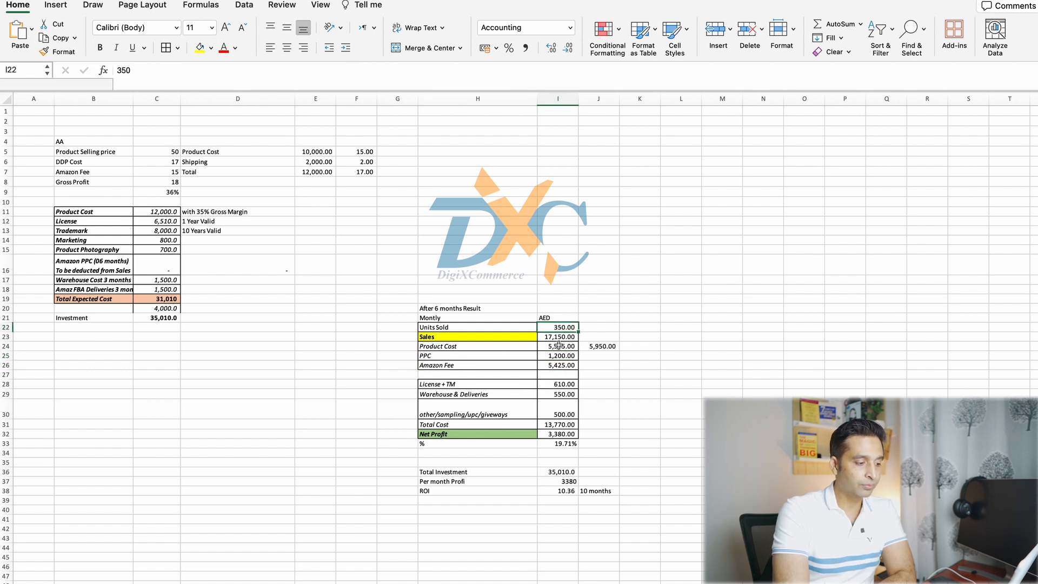
{"action": "left_click", "coordinate": [554, 365]}
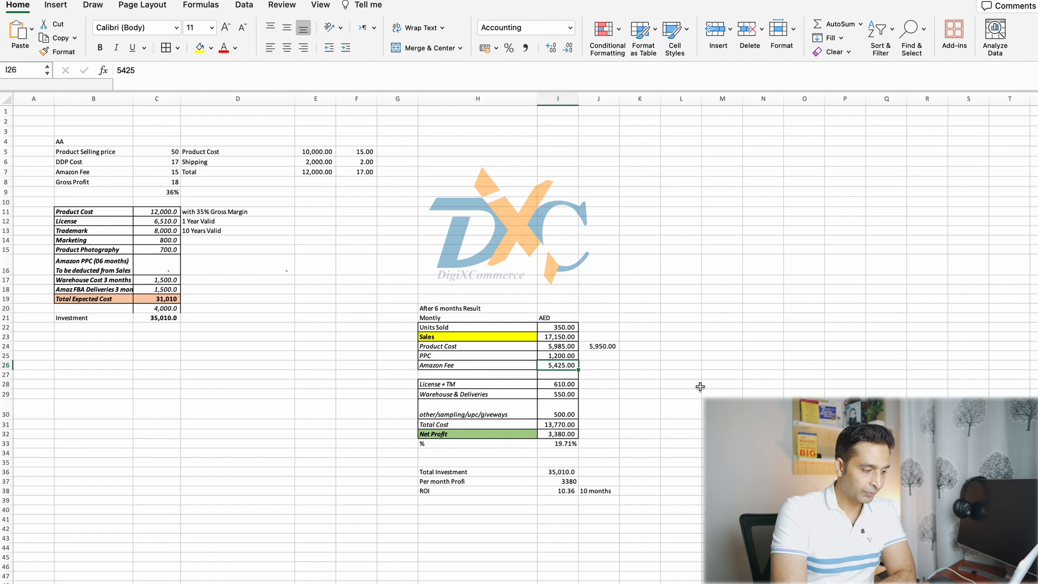
Step: Examine the License + TM, Warehouse & Deliveries and other/sampling cost entries in rows 28 to 30
{"action": "left_click", "coordinate": [507, 385]}
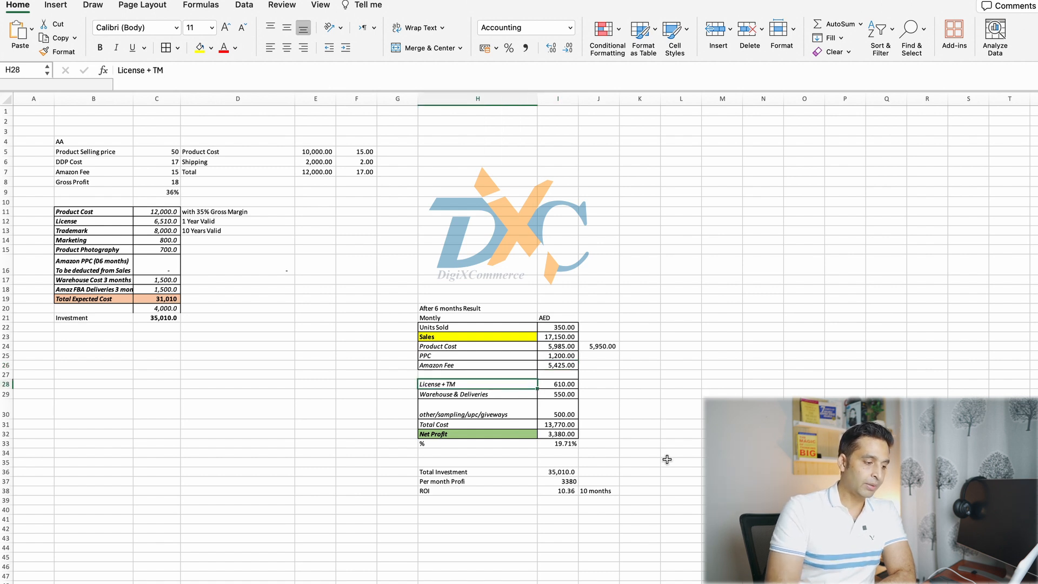
{"action": "key", "text": "Right"}
{"action": "key", "text": "Left"}
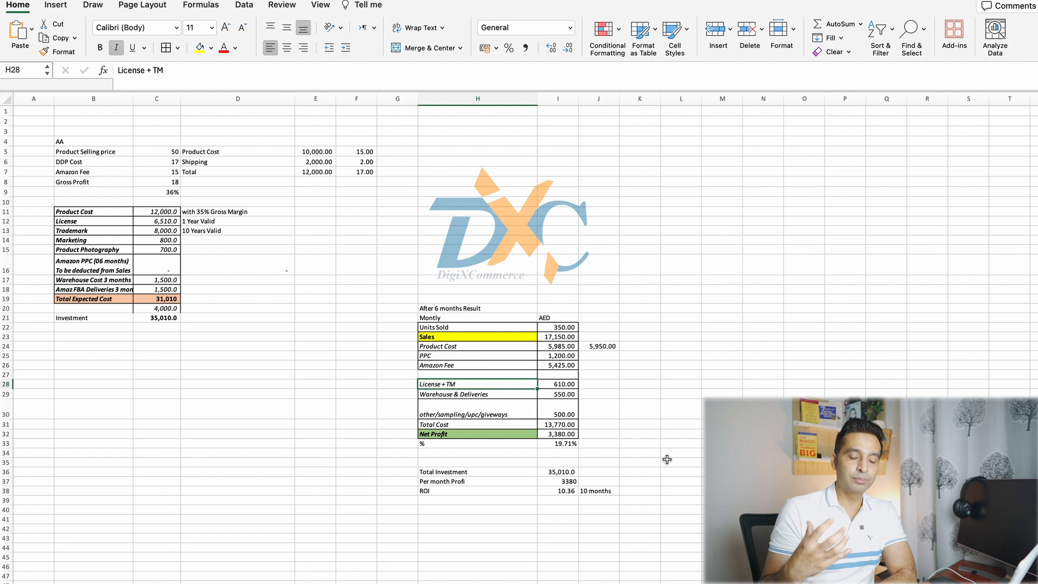
{"action": "key", "text": "Right"}
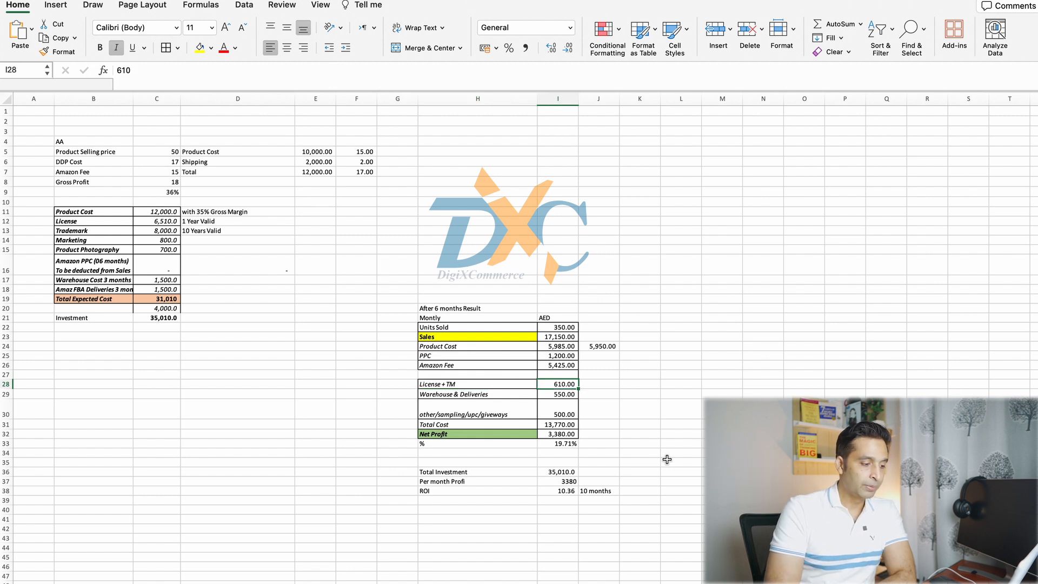
{"action": "key", "text": "Down"}
{"action": "key", "text": "Left"}
{"action": "key", "text": "Right"}
{"action": "key", "text": "Left"}
{"action": "key", "text": "Down"}
{"action": "key", "text": "Right"}
{"action": "key", "text": "Left"}
Step: Examine the total cost, net profit and profit percentage entries in I31 to I33
{"action": "key", "text": "Down"}
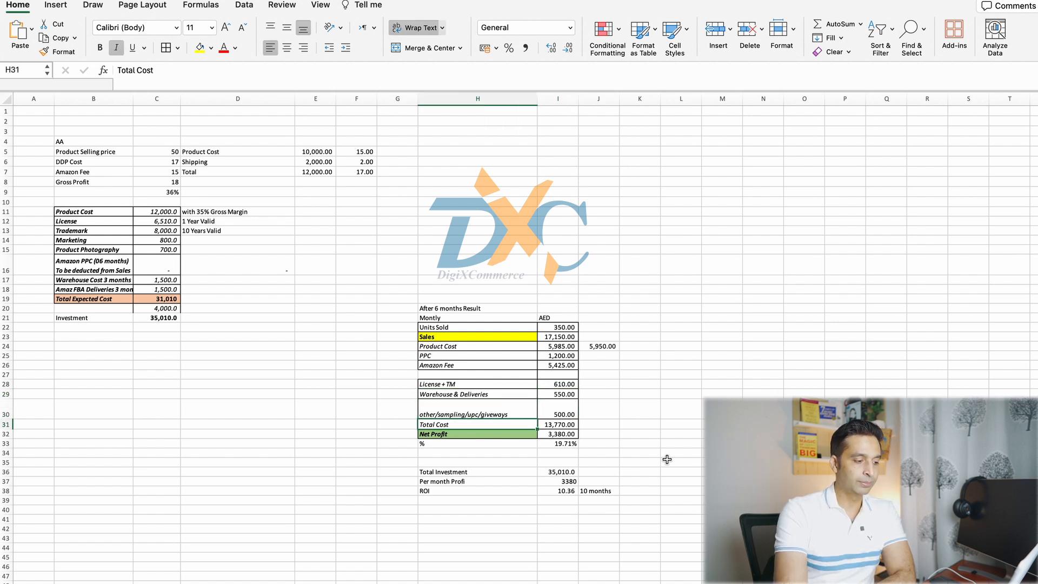
{"action": "key", "text": "Right"}
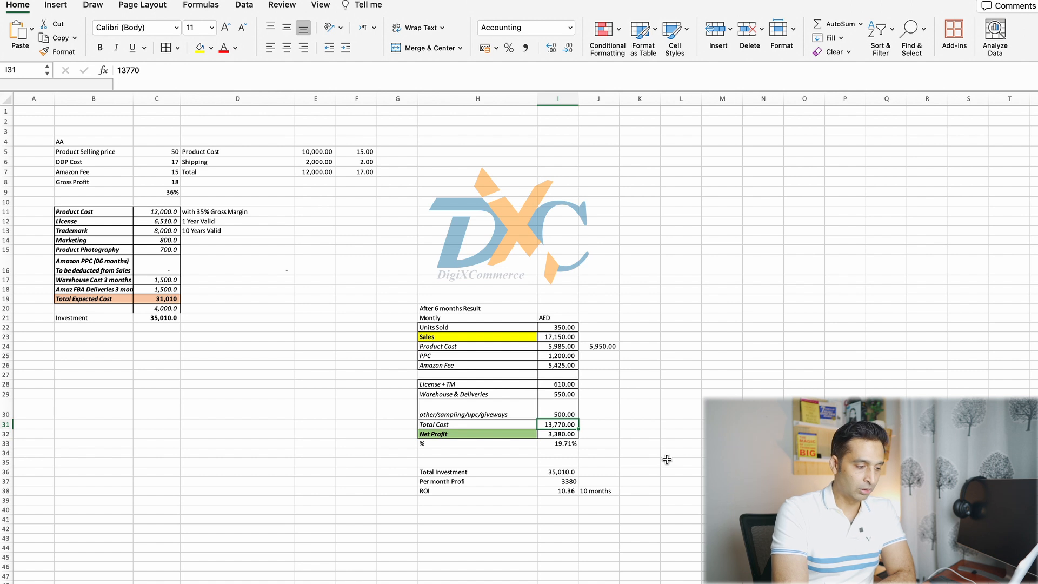
{"action": "key", "text": "Left"}
{"action": "key", "text": "Down"}
{"action": "key", "text": "Right"}
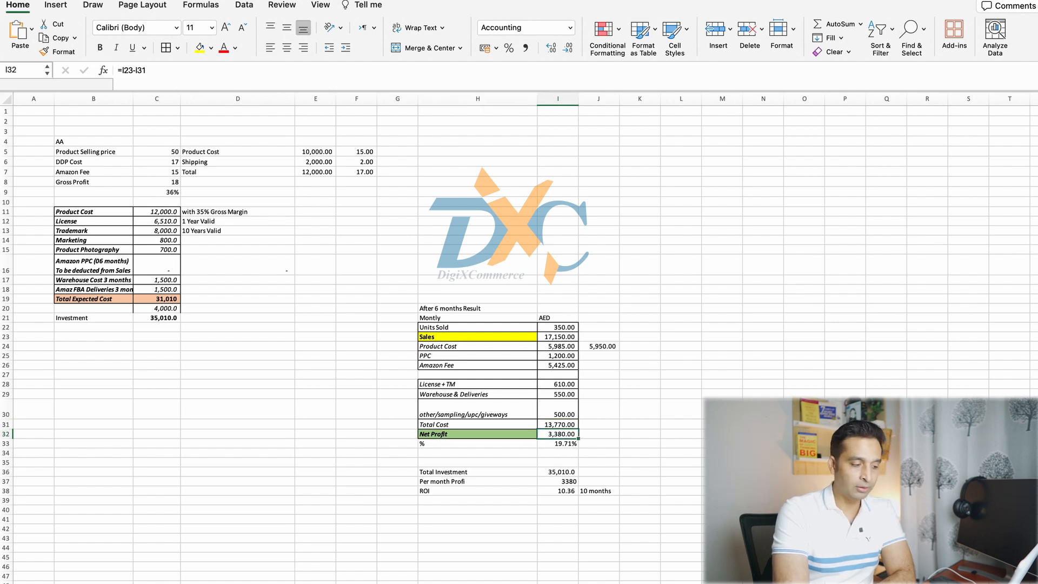
{"action": "key", "text": "Down"}
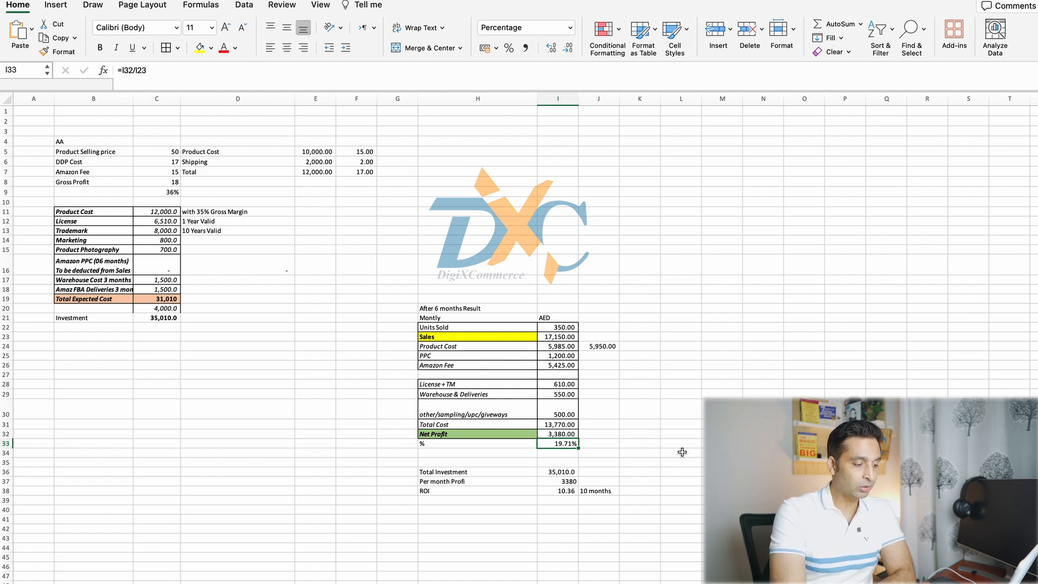
Step: Rename the percentage label in H33 as "Net Profit %"
{"action": "left_click", "coordinate": [510, 446]}
{"action": "type", "text": "Net Pfoti"}
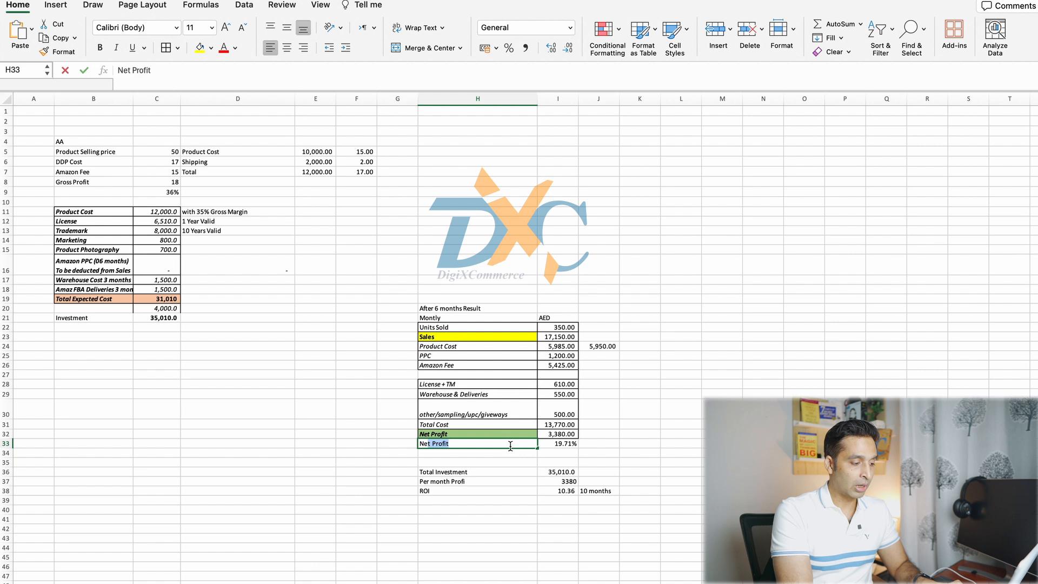
{"action": "key", "text": "BackSpace"}
{"action": "key", "text": "BackSpace"}
{"action": "key", "text": "BackSpace"}
{"action": "key", "text": "BackSpace"}
{"action": "type", "text": "rofit %"}
{"action": "key", "text": "Return"}
Step: Add an "Agency VA" entry in H34 with the amount 550 in I34
{"action": "key", "text": "Right"}
{"action": "key", "text": "Left"}
{"action": "key", "text": "Down"}
{"action": "key", "text": "Down"}
{"action": "key", "text": "Up"}
{"action": "key", "text": "Up"}
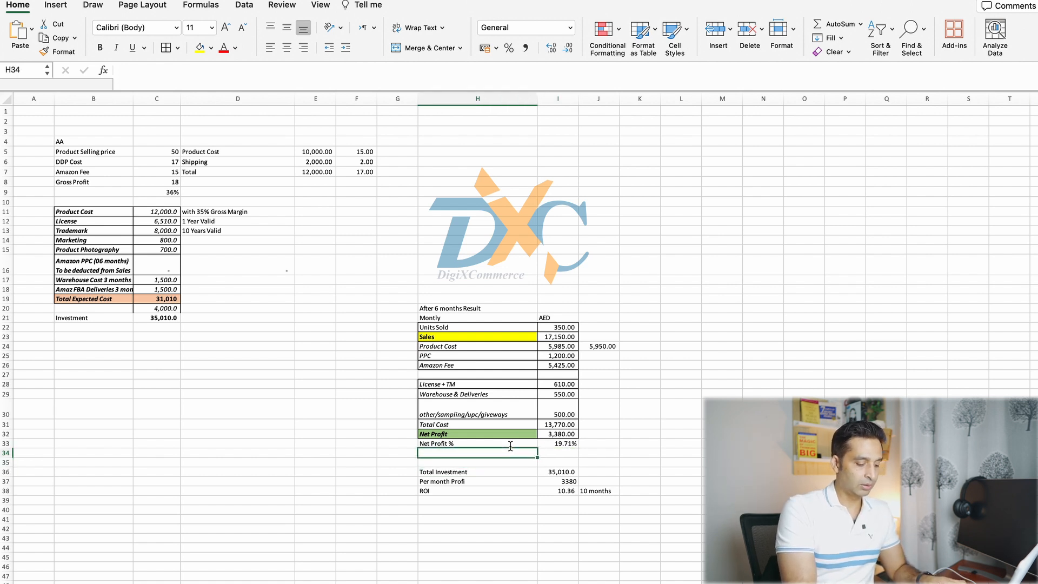
{"action": "type", "text": "Agency VA"}
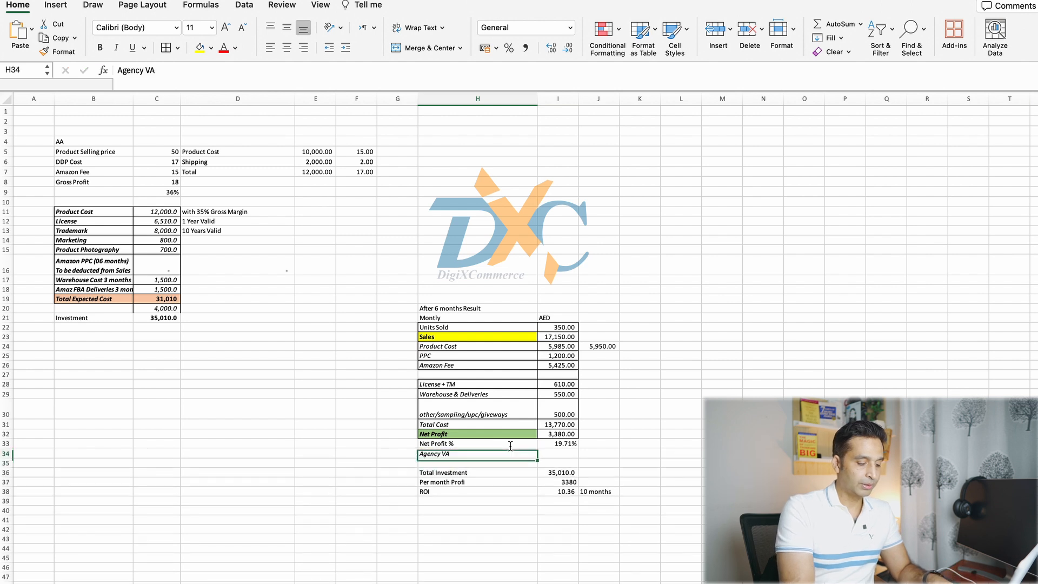
{"action": "key", "text": "Tab"}
{"action": "type", "text": "550"}
{"action": "key", "text": "Return"}
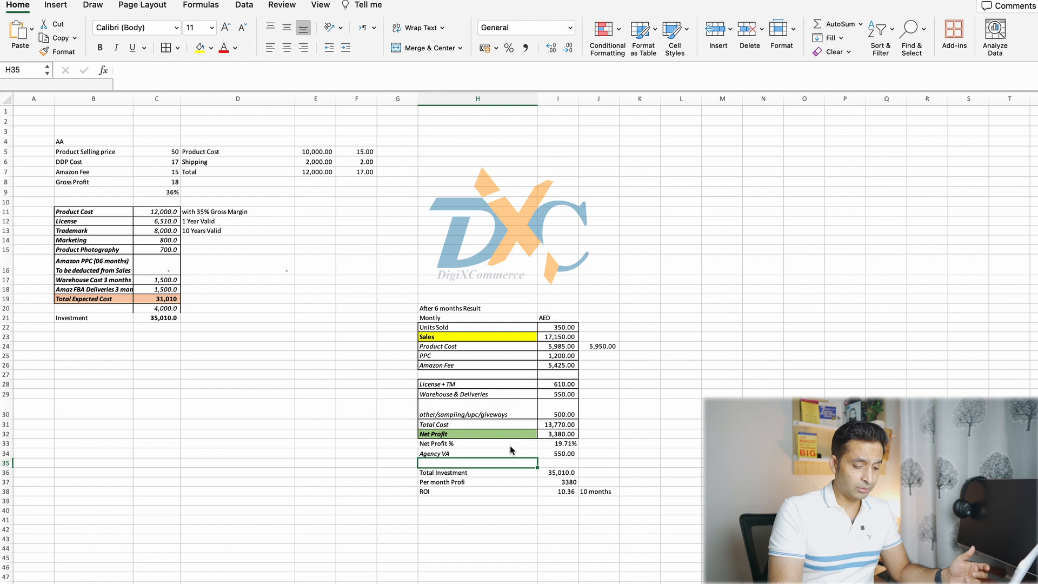
Step: Enter a further cost of 300 in I35, below the Agency VA amount
{"action": "key", "text": "Tab"}
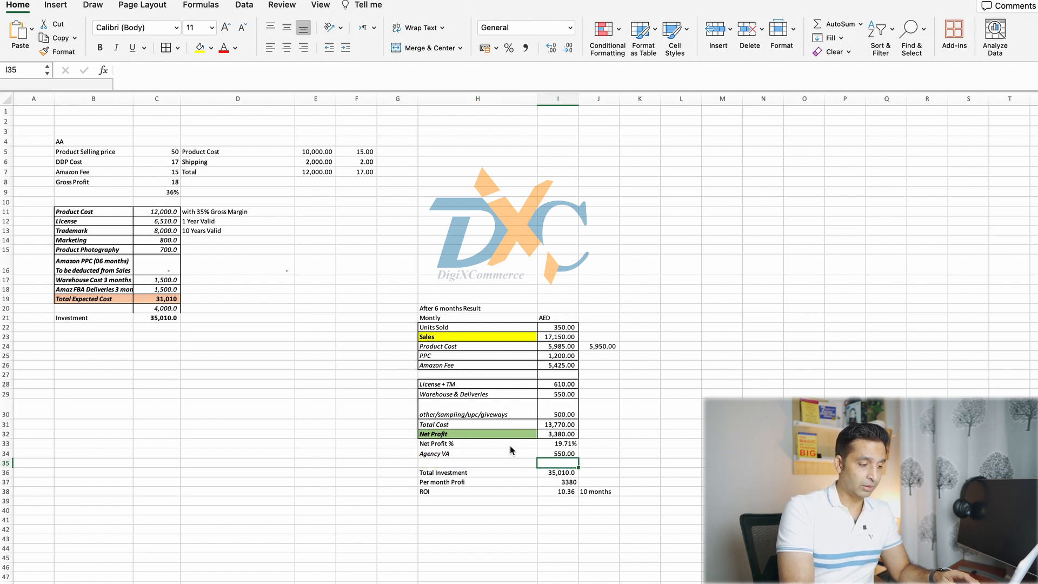
{"action": "type", "text": "300"}
{"action": "key", "text": "Return"}
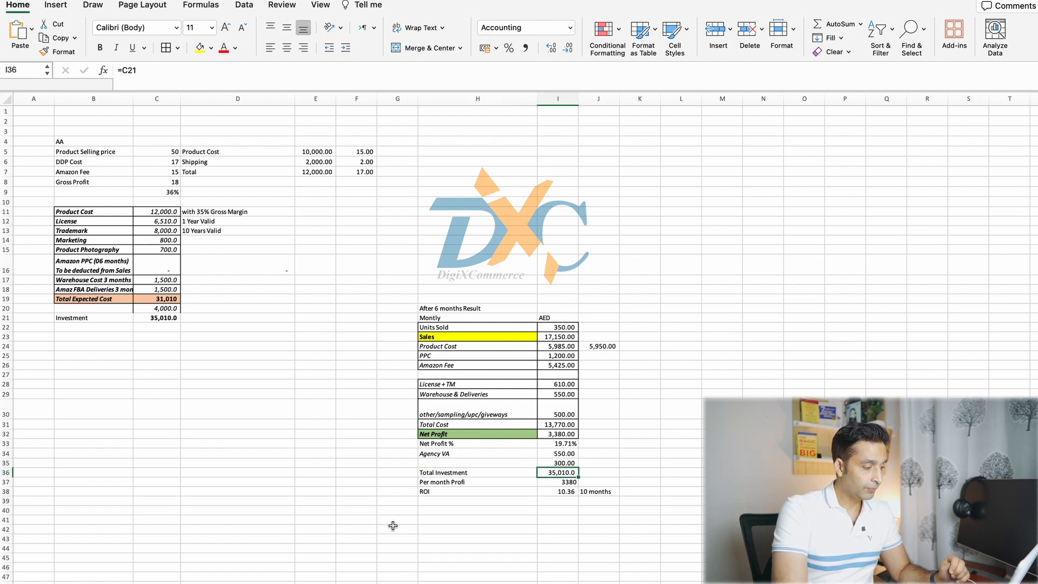
Step: Insert a blank row above the Total Investment row
{"action": "right_click", "coordinate": [5, 473]}
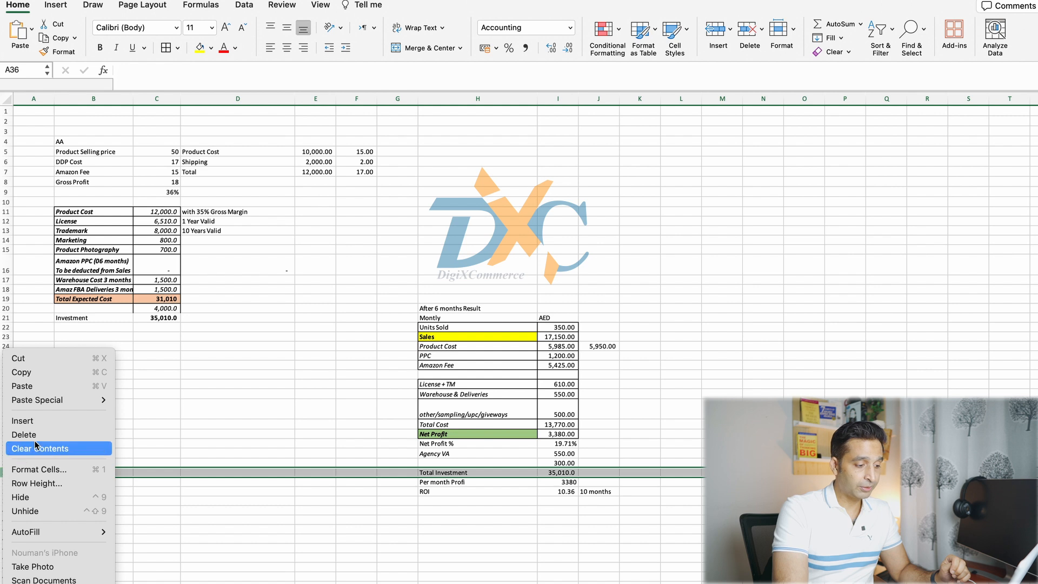
{"action": "left_click", "coordinate": [22, 421]}
{"action": "left_click", "coordinate": [287, 472]}
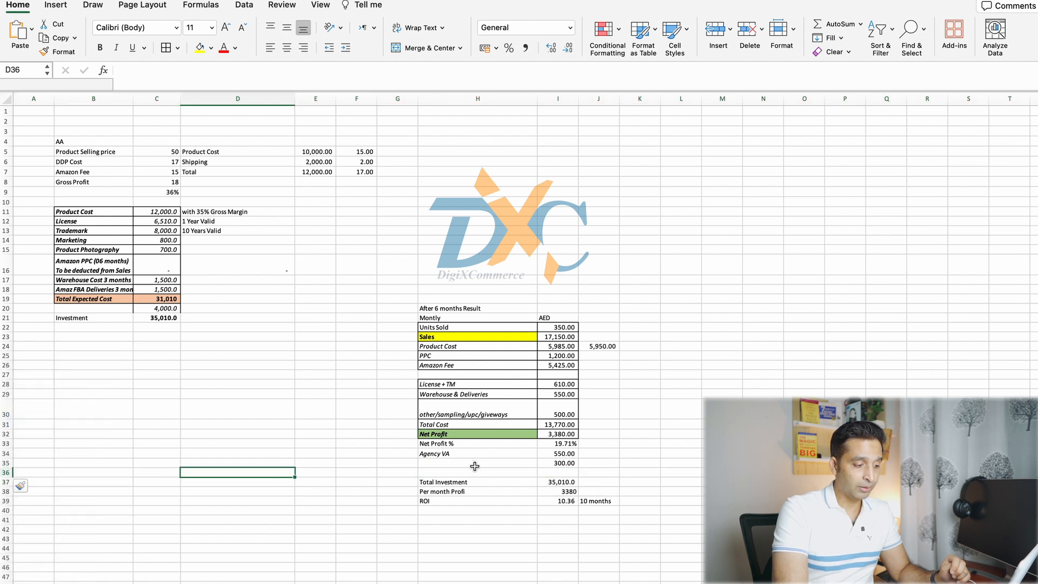
Step: Calculate the remaining profit in I36 by subtracting I34 and I35 from the net profit in I32
{"action": "left_click", "coordinate": [557, 474]}
{"action": "type", "text": "="}
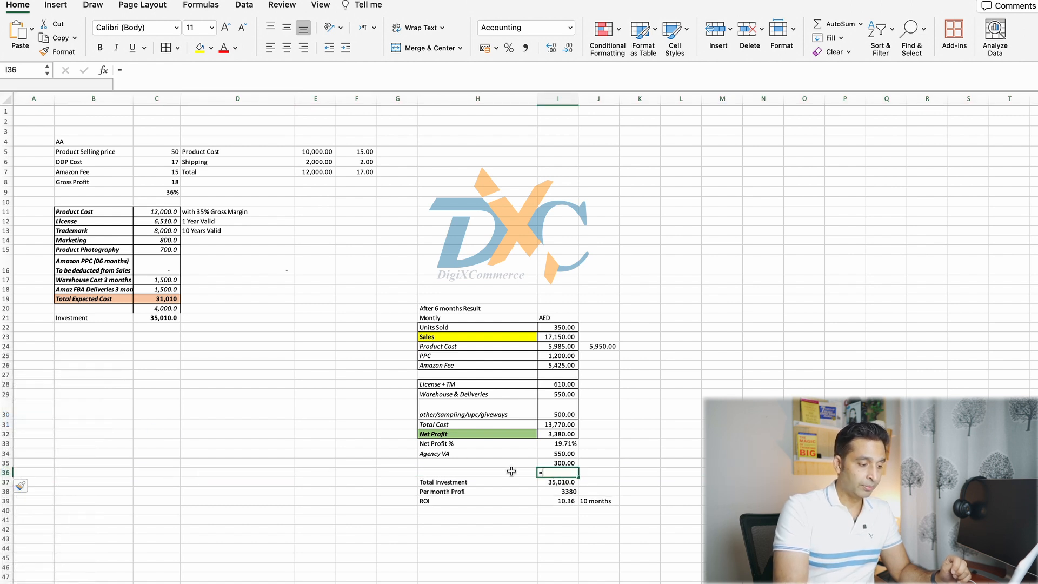
{"action": "key", "text": "Up"}
{"action": "key", "text": "Up"}
{"action": "key", "text": "Up"}
{"action": "key", "text": "Up"}
{"action": "type", "text": "-"}
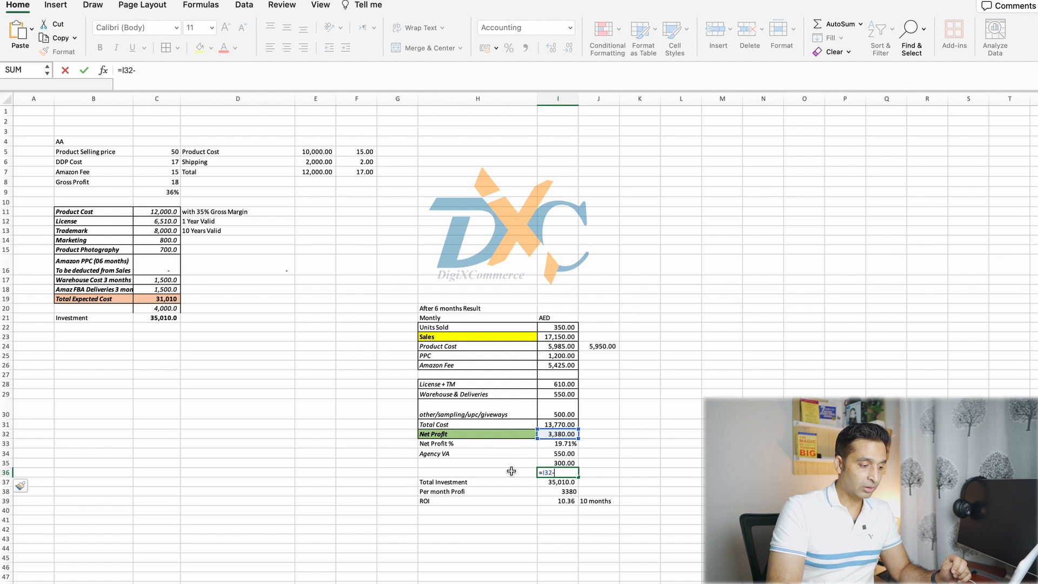
{"action": "key", "text": "Up"}
{"action": "key", "text": "Up"}
{"action": "type", "text": "-"}
{"action": "key", "text": "Up"}
{"action": "key", "text": "Return"}
Step: Make the remaining profit in I36 bold and fill its cell with yellow
{"action": "key", "text": "Up"}
{"action": "key", "text": "cmd+b"}
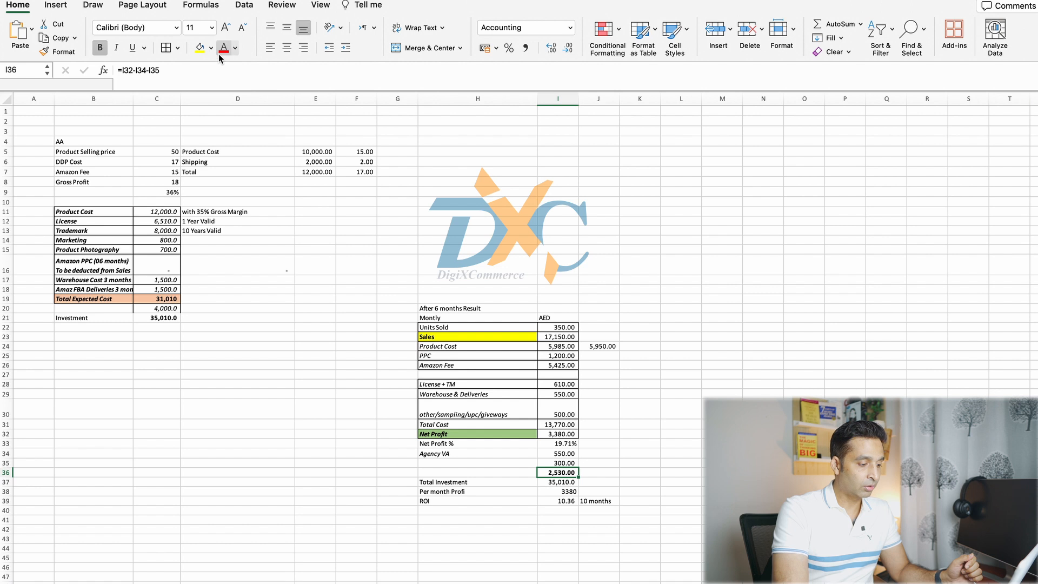
{"action": "left_click", "coordinate": [199, 51]}
Step: Label the highlighted profit in row 36 "Per Product Per month" in H36
{"action": "left_click", "coordinate": [463, 473]}
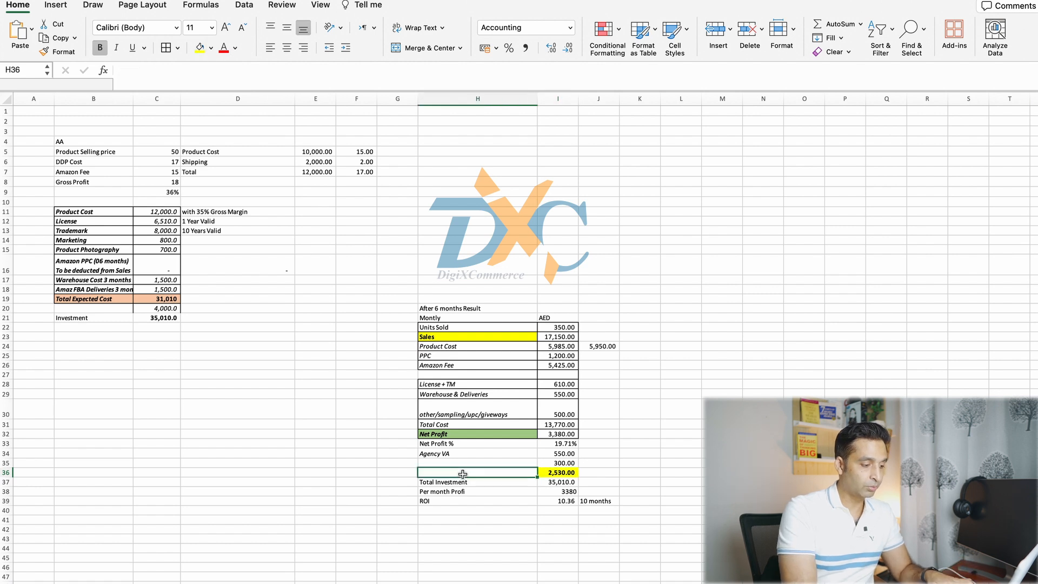
{"action": "type", "text": "Per Produc"}
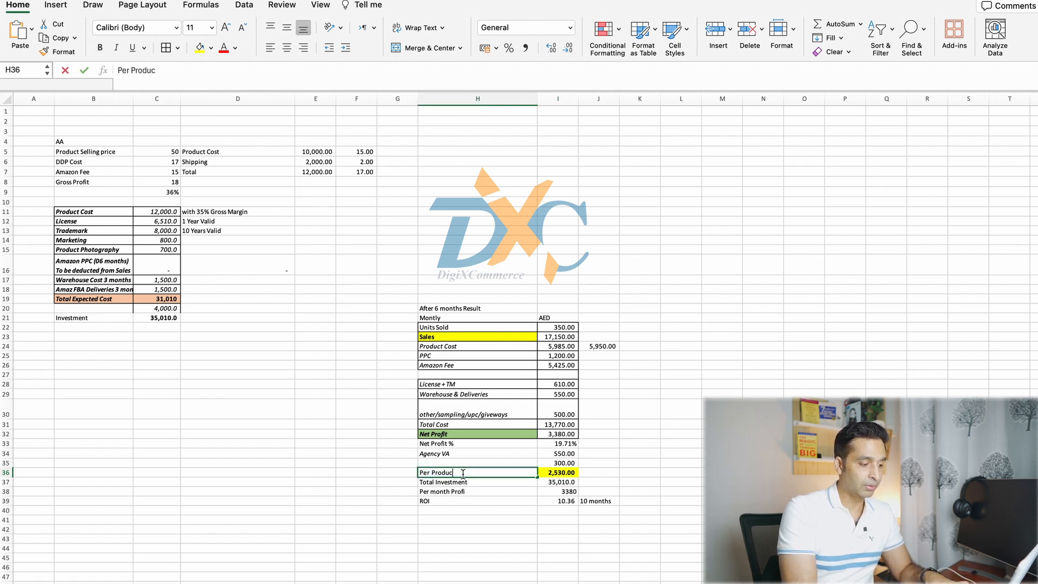
{"action": "type", "text": "t Per mont"}
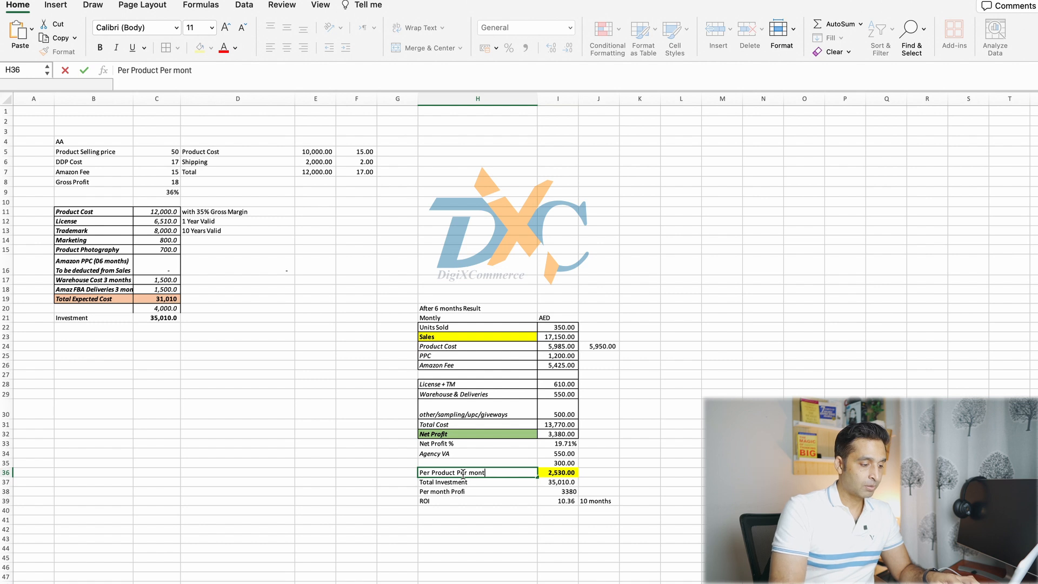
{"action": "key", "text": "Return"}
{"action": "left_click", "coordinate": [462, 473]}
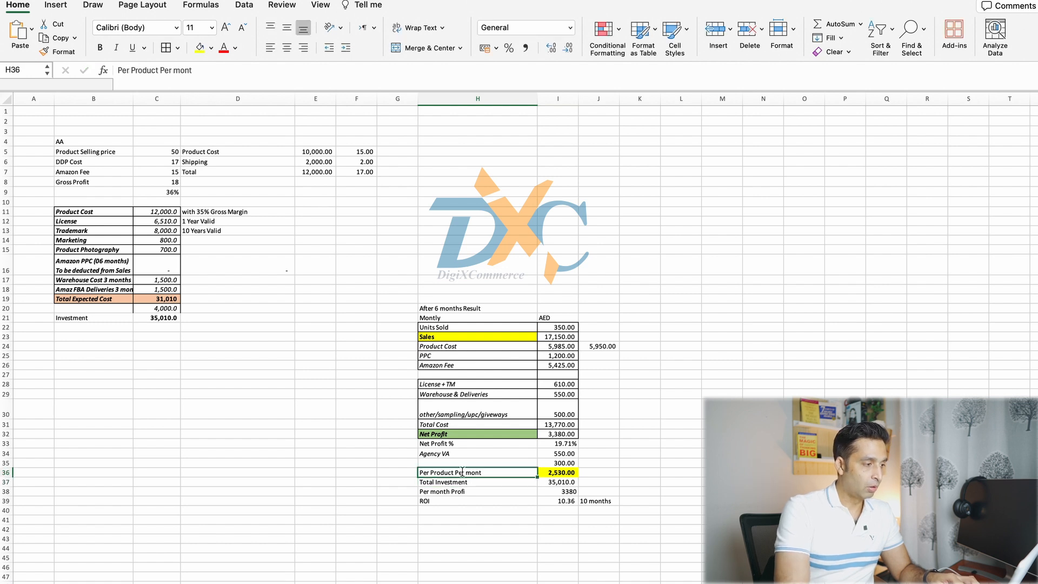
{"action": "left_click", "coordinate": [377, 70]}
{"action": "type", "text": "h"}
{"action": "key", "text": "Return"}
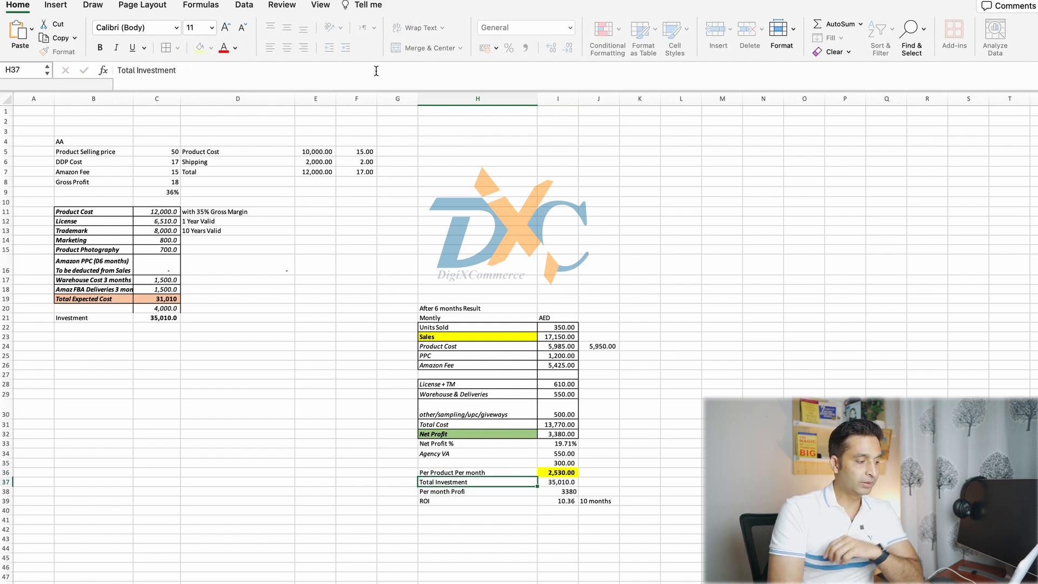
Step: Set the per month profit in I38 to 2500
{"action": "key", "text": "Right"}
{"action": "key", "text": "Down"}
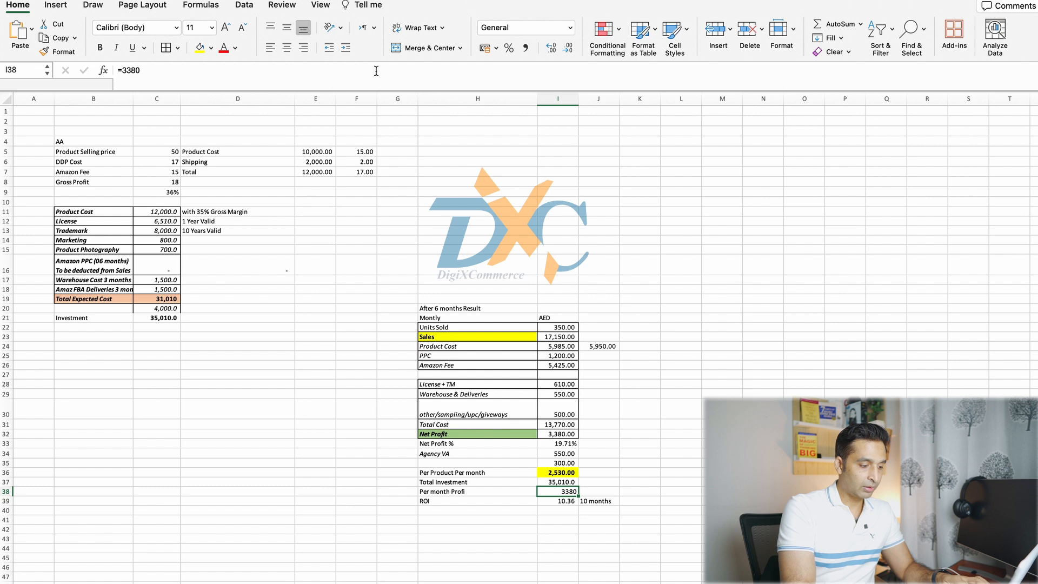
{"action": "type", "text": "2500"}
{"action": "key", "text": "Return"}
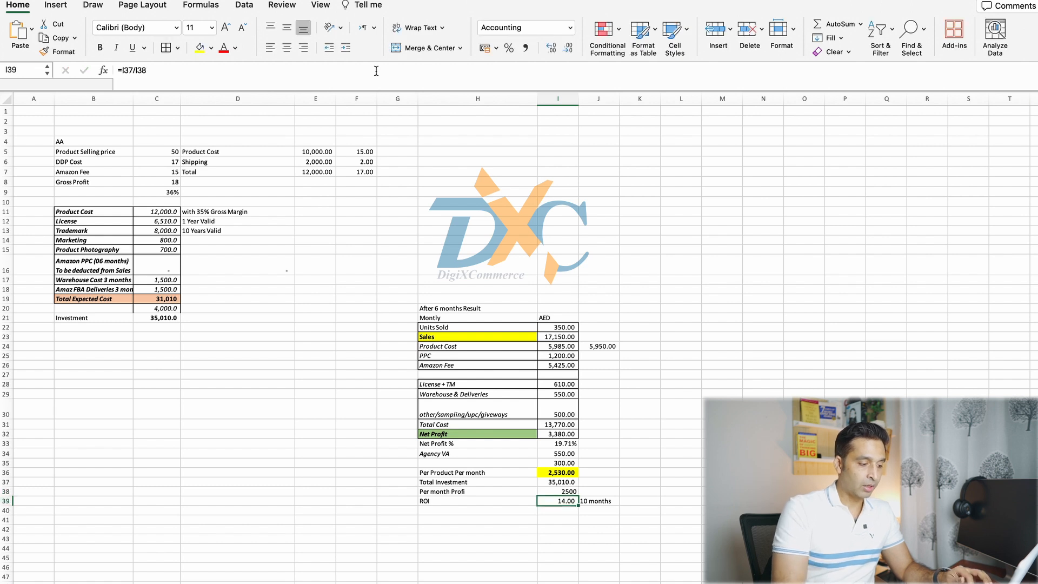
Step: Re-enter the ROI formula in I39, dividing the total investment in I37 by the per month profit in I38
{"action": "type", "text": "="}
{"action": "key", "text": "Up"}
{"action": "key", "text": "Up"}
{"action": "type", "text": "/"}
{"action": "key", "text": "Up"}
{"action": "key", "text": "Return"}
{"action": "key", "text": "Up"}
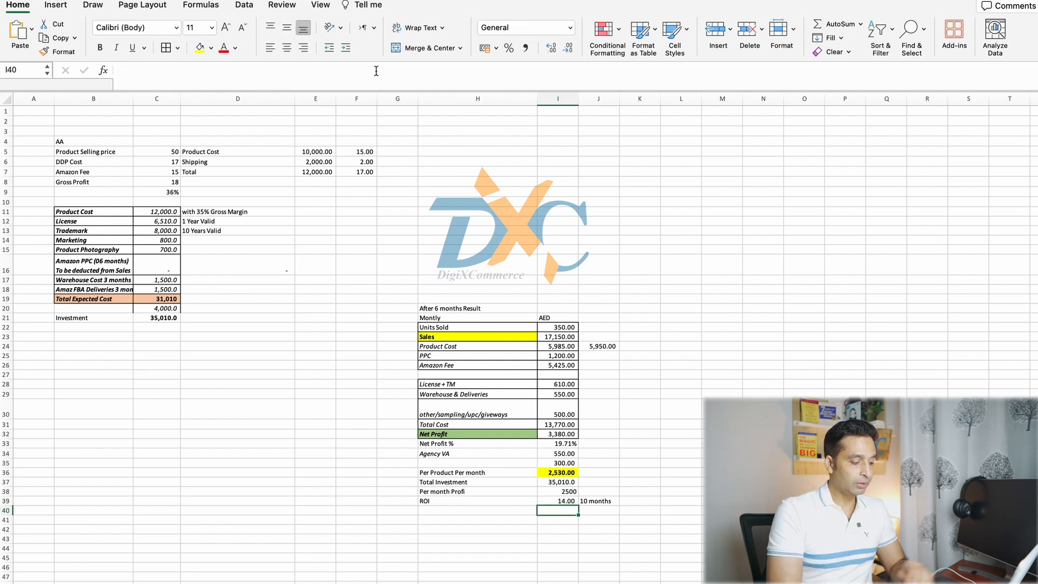
Step: Replace the note beside the ROI in J39 with "14 Months"
{"action": "key", "text": "Right"}
{"action": "type", "text": "14 Months"}
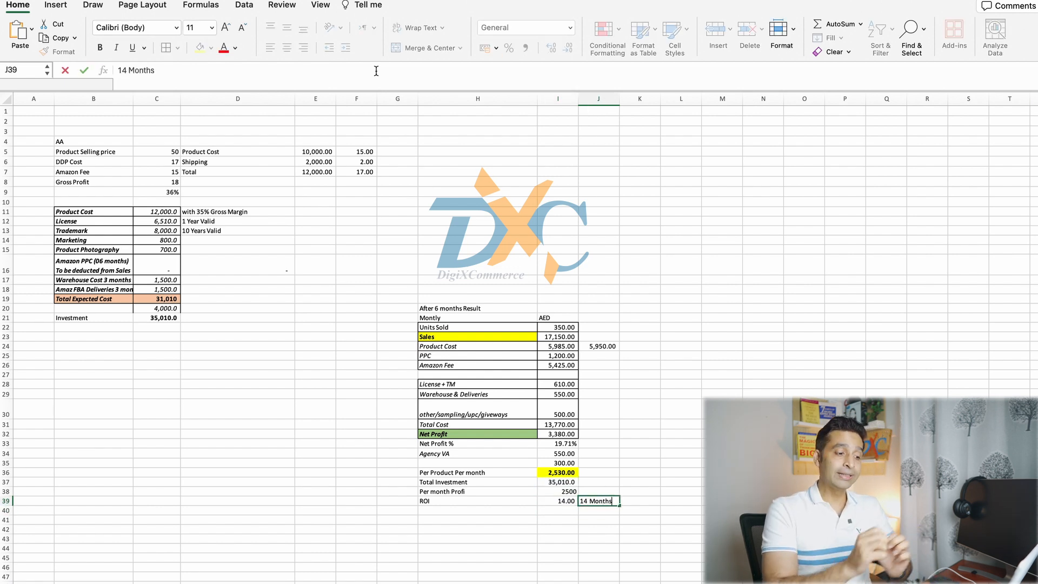
{"action": "key", "text": "Return"}
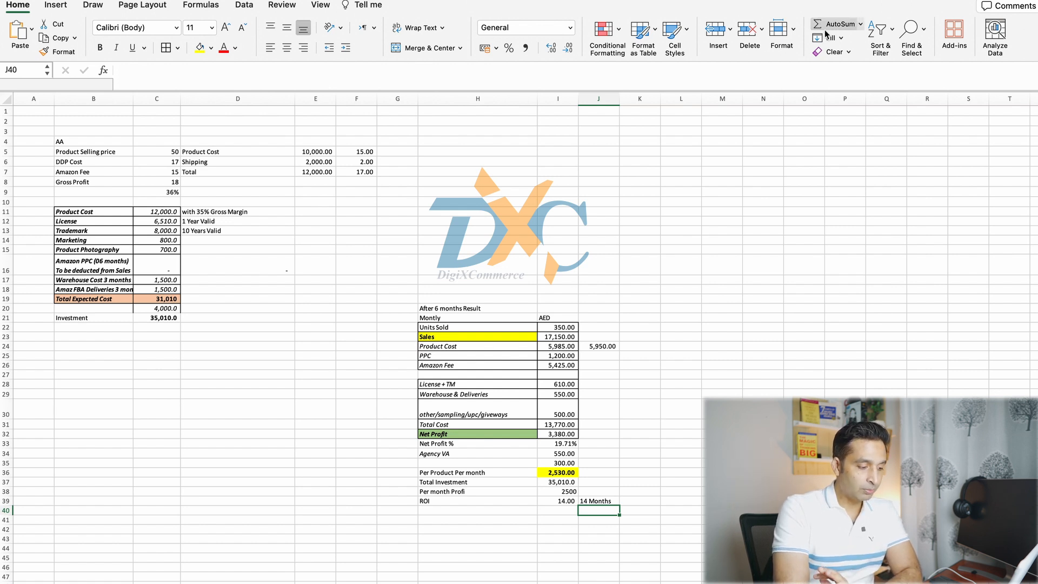
Step: Examine the formulas behind the ROI in I39 and the total investment in I37
{"action": "left_click", "coordinate": [553, 500]}
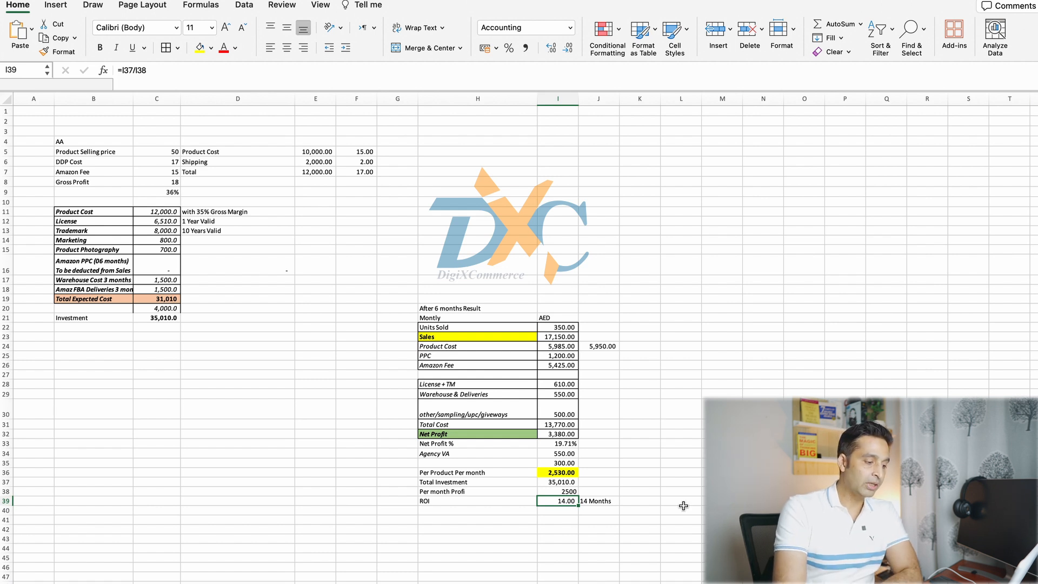
{"action": "left_click", "coordinate": [563, 481]}
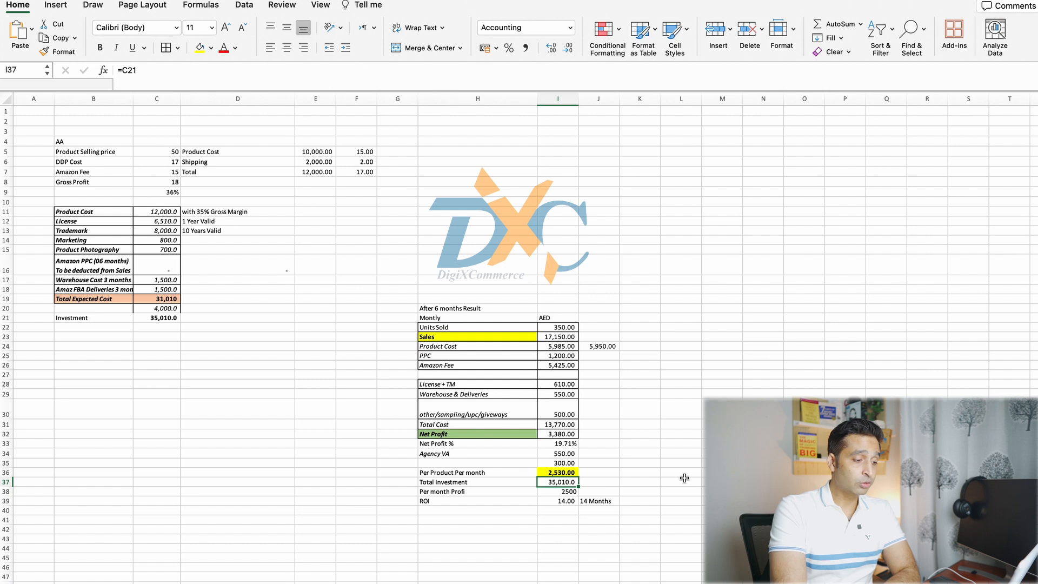
{"action": "left_click", "coordinate": [608, 499]}
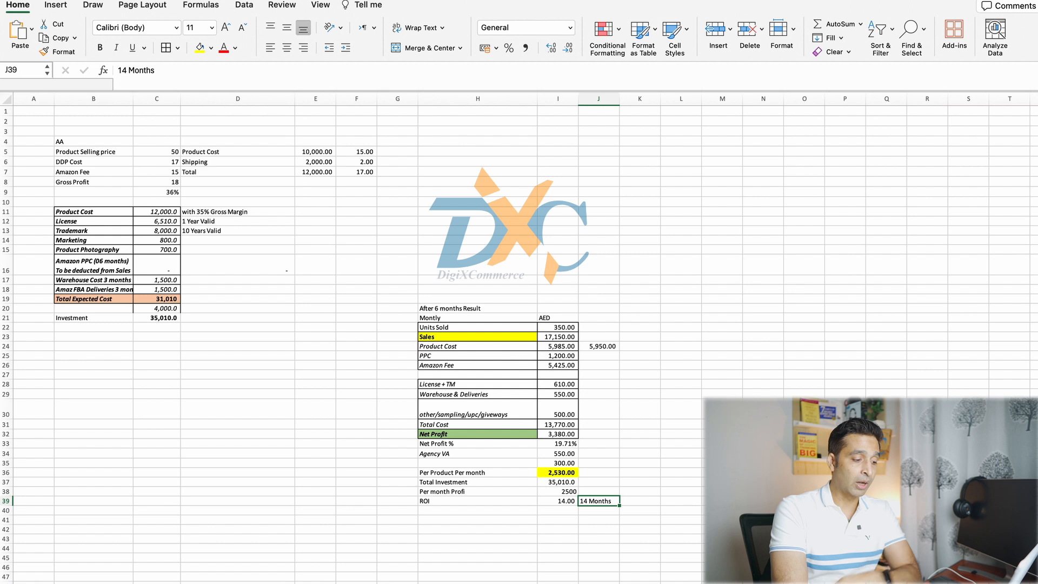
{"action": "left_click", "coordinate": [657, 500]}
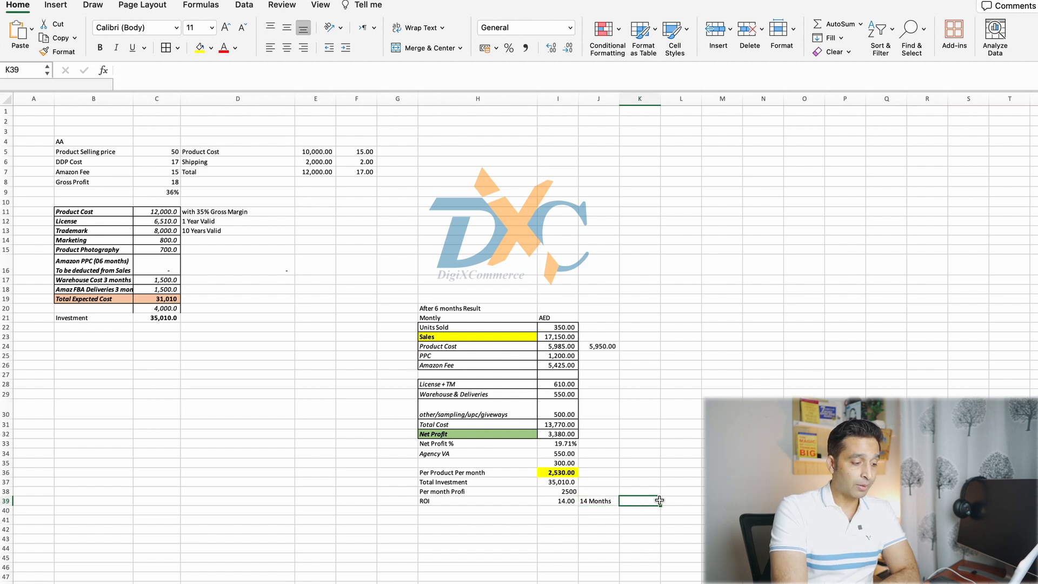
{"action": "left_click", "coordinate": [570, 475]}
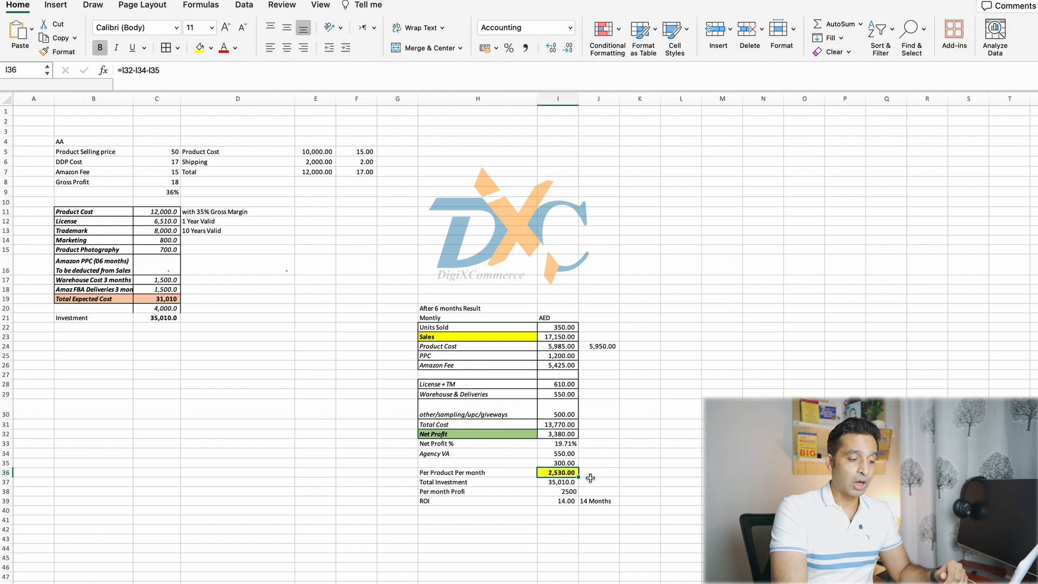
{"action": "left_click_drag", "start_coordinate": [580, 477], "coordinate": [887, 476]}
{"action": "left_click", "coordinate": [844, 520]}
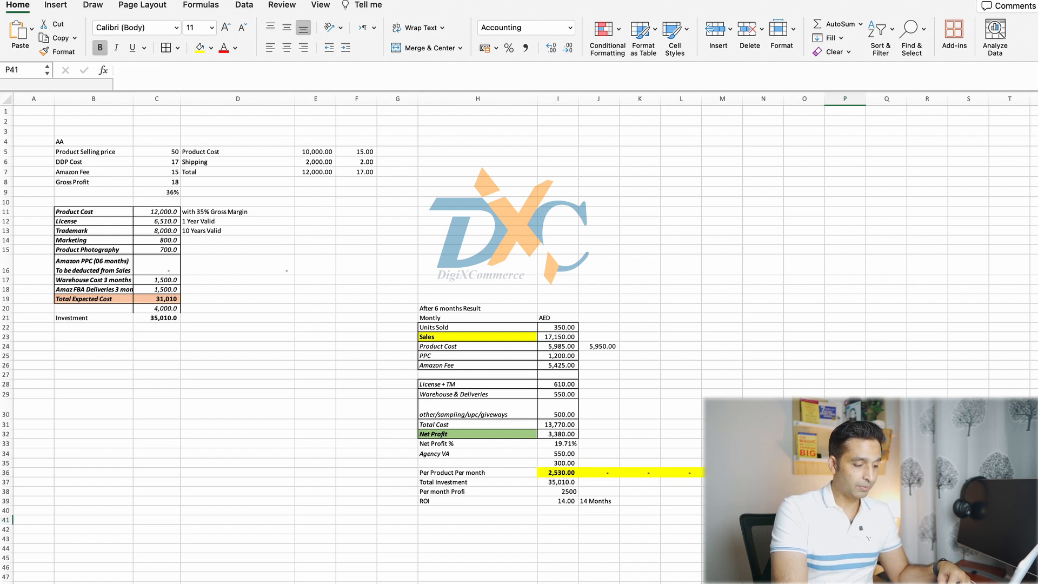
{"action": "key", "text": "super+z"}
{"action": "left_click", "coordinate": [678, 519]}
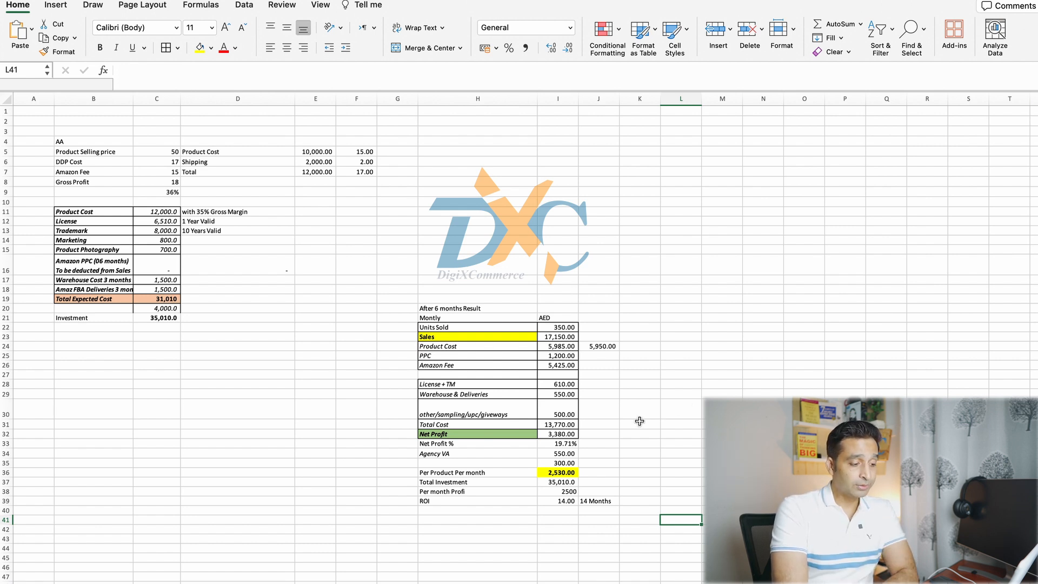
Step: Enter a formula in M36 that multiplies the per product per month profit in I36 by 3
{"action": "left_click", "coordinate": [718, 472]}
{"action": "type", "text": "="}
{"action": "key", "text": "Left"}
{"action": "key", "text": "Left"}
{"action": "key", "text": "Left"}
{"action": "key", "text": "Left"}
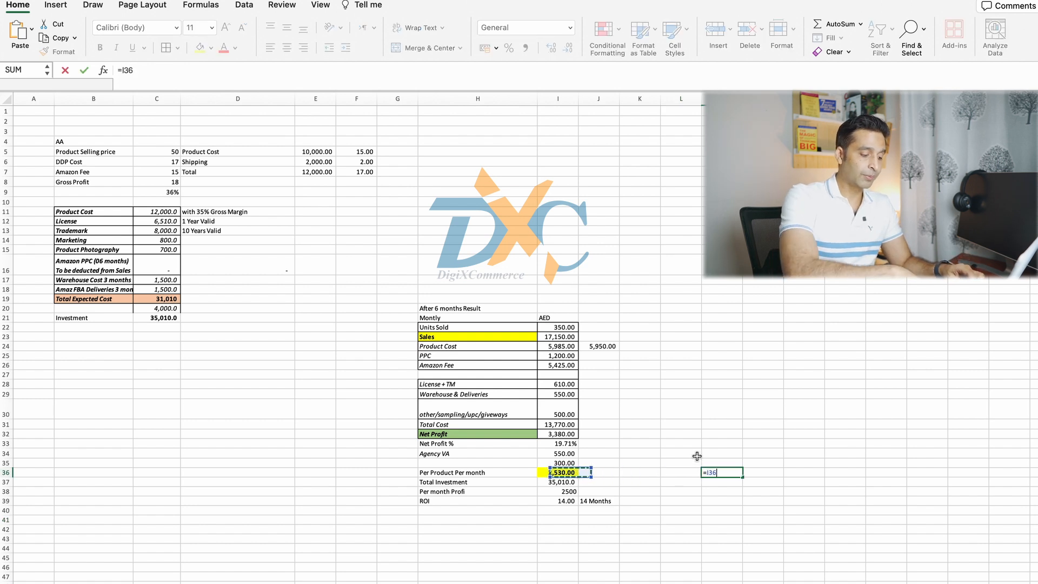
{"action": "type", "text": "*3"}
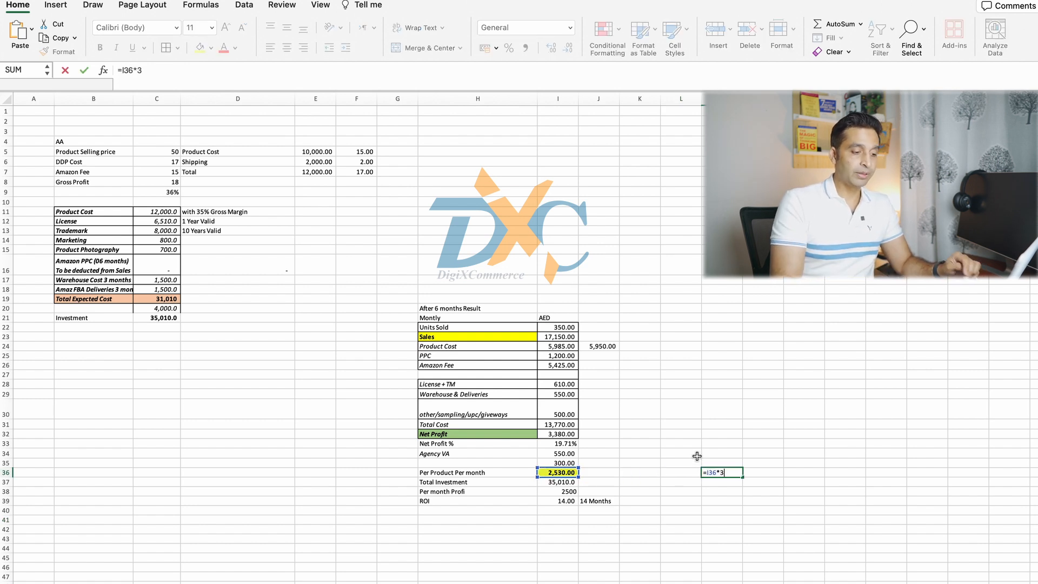
{"action": "key", "text": "Return"}
{"action": "key", "text": "Up"}
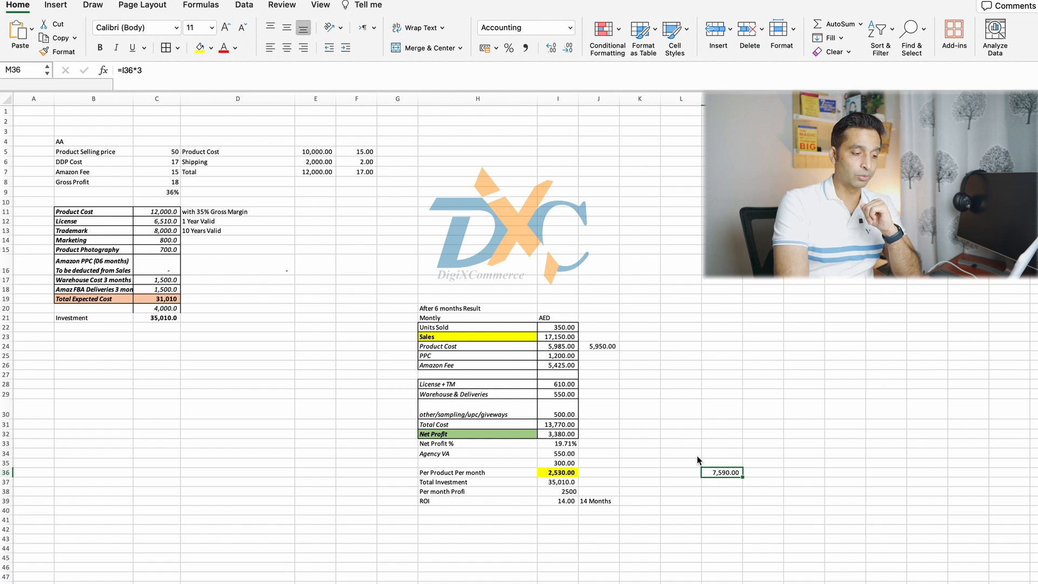
Step: Enter a formula in M23 that multiplies the monthly sales in I23 by 3
{"action": "left_click", "coordinate": [719, 335]}
{"action": "type", "text": "="}
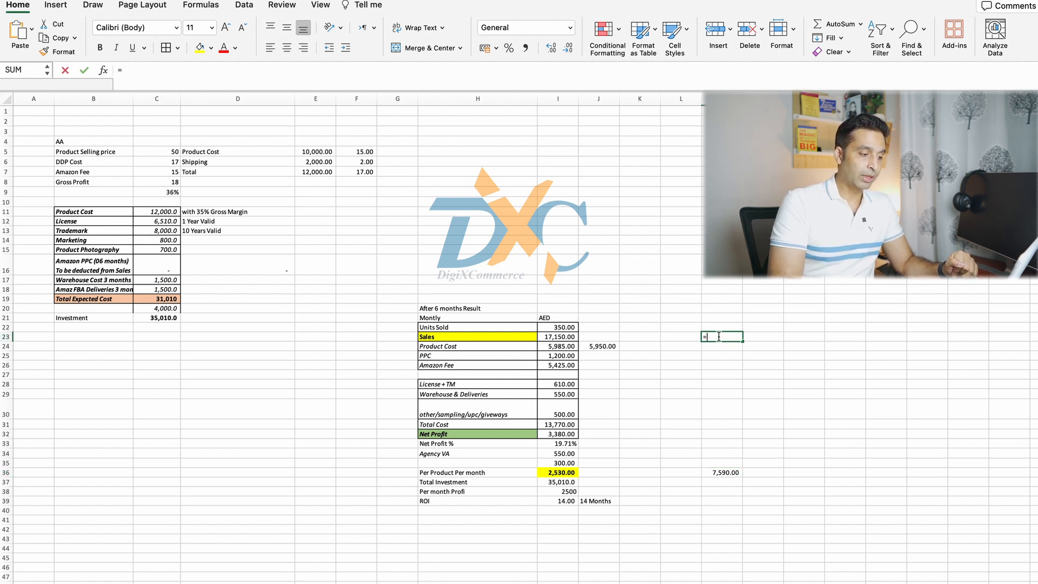
{"action": "key", "text": "Left"}
{"action": "key", "text": "Left"}
{"action": "key", "text": "Left"}
{"action": "key", "text": "Left"}
{"action": "type", "text": "*3"}
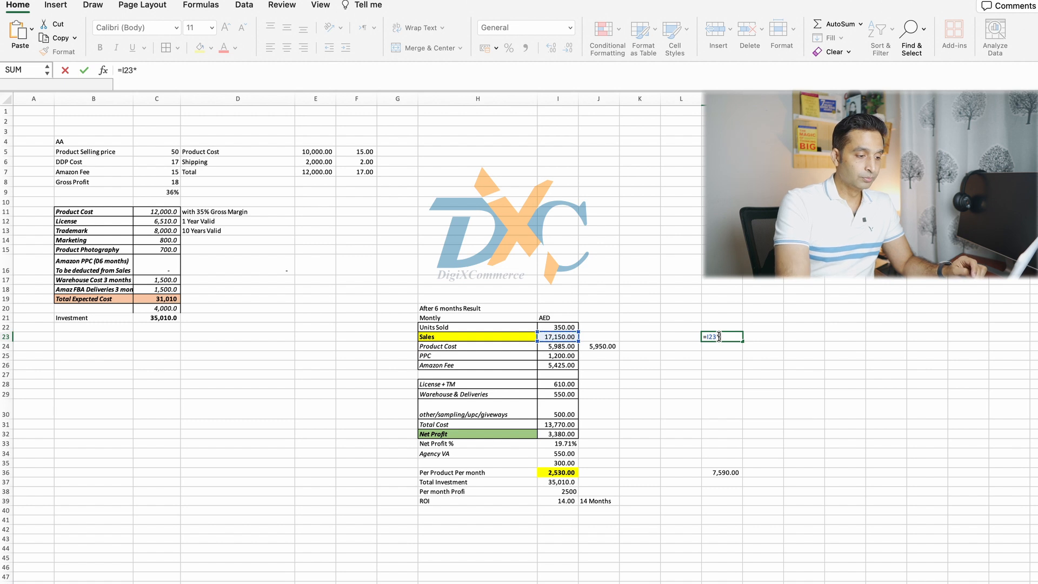
{"action": "key", "text": "Return"}
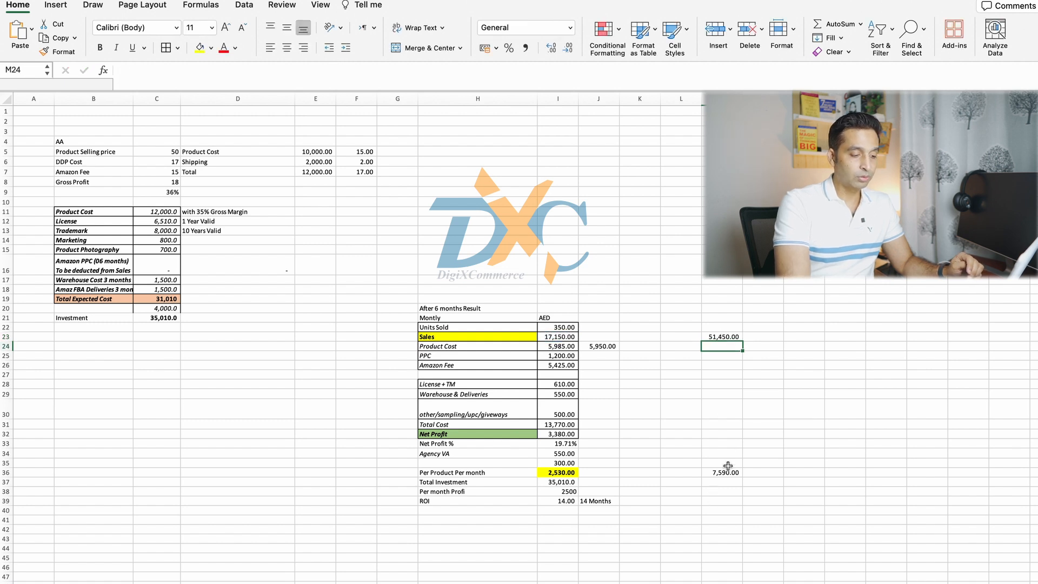
Step: Calculate the profit share of sales in M37 by dividing M36 by M23, and format it as a percentage
{"action": "left_click", "coordinate": [728, 483]}
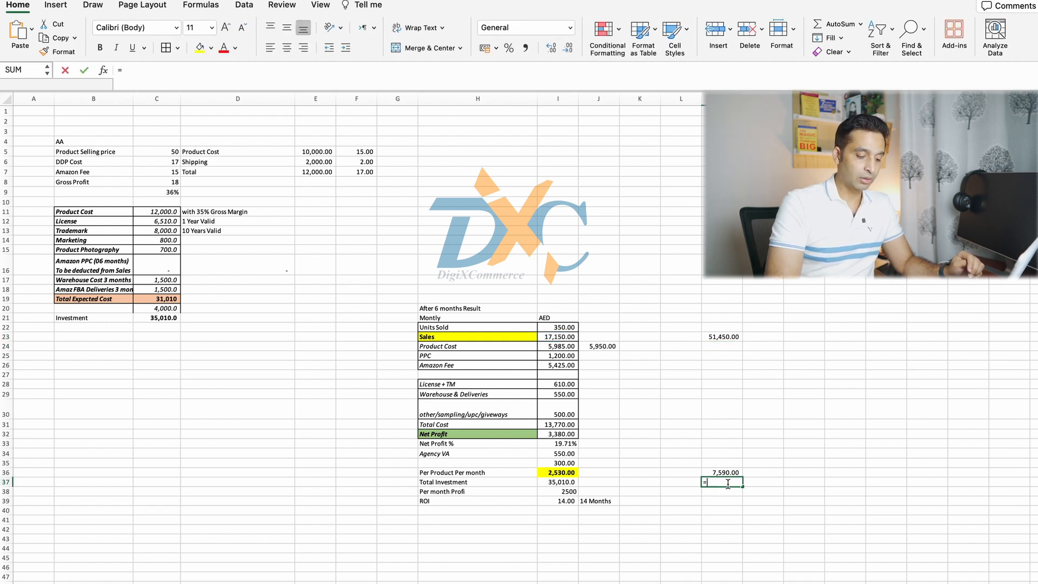
{"action": "type", "text": "="}
{"action": "key", "text": "Up"}
{"action": "type", "text": "/"}
{"action": "left_click", "coordinate": [727, 336]}
{"action": "key", "text": "Return"}
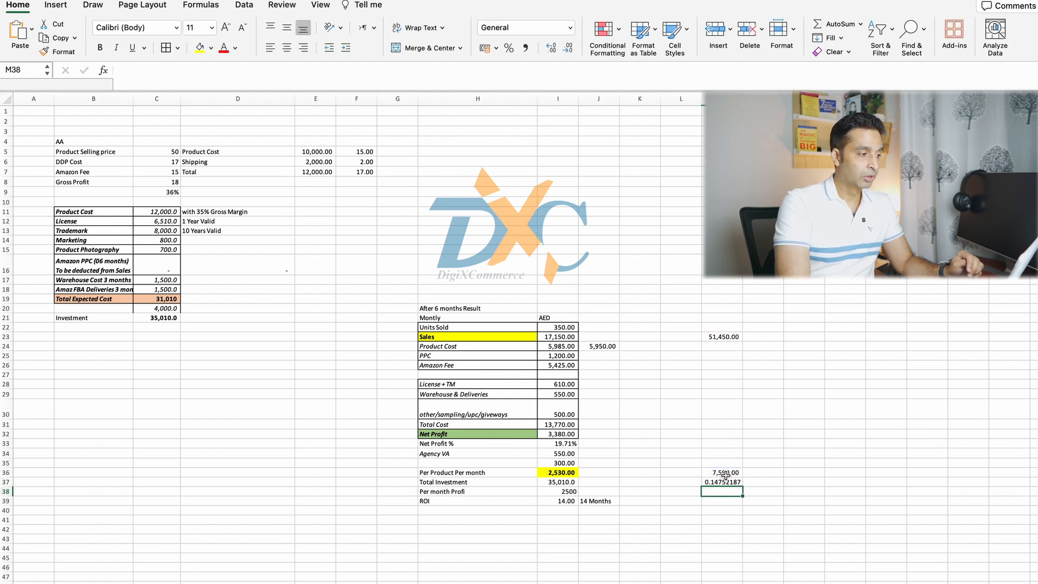
{"action": "left_click", "coordinate": [722, 482]}
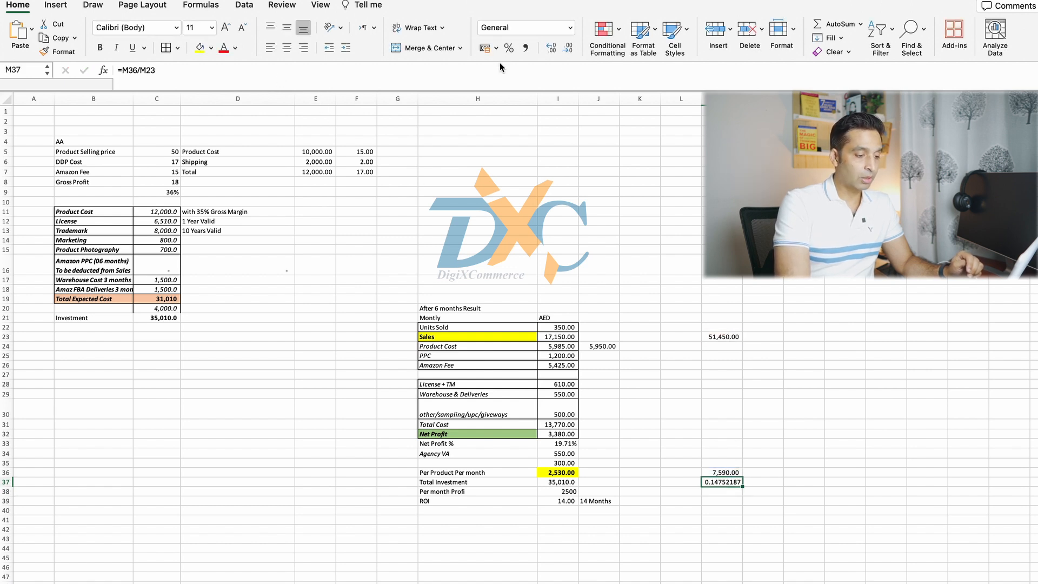
{"action": "left_click", "coordinate": [509, 47]}
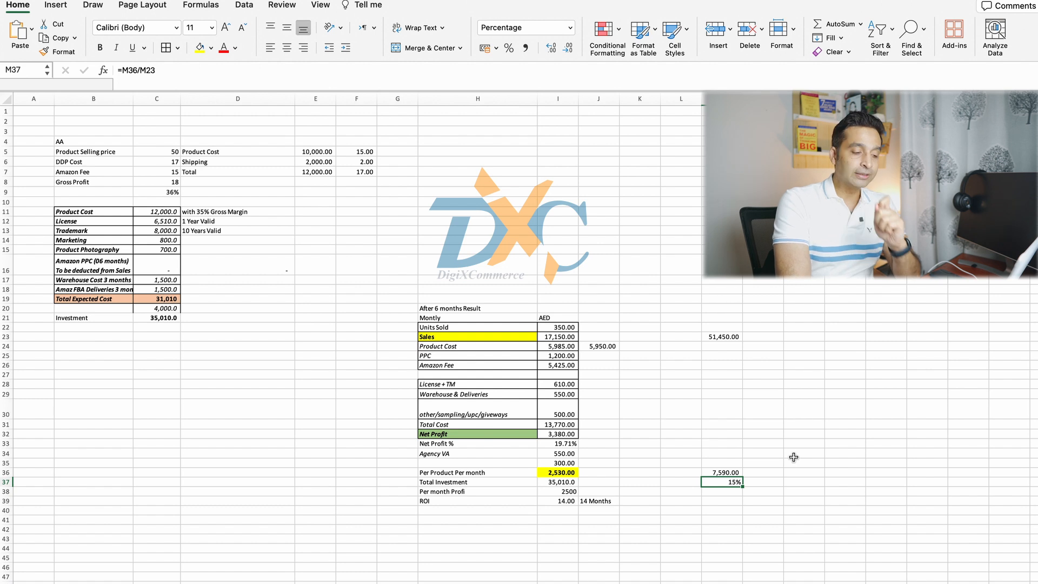